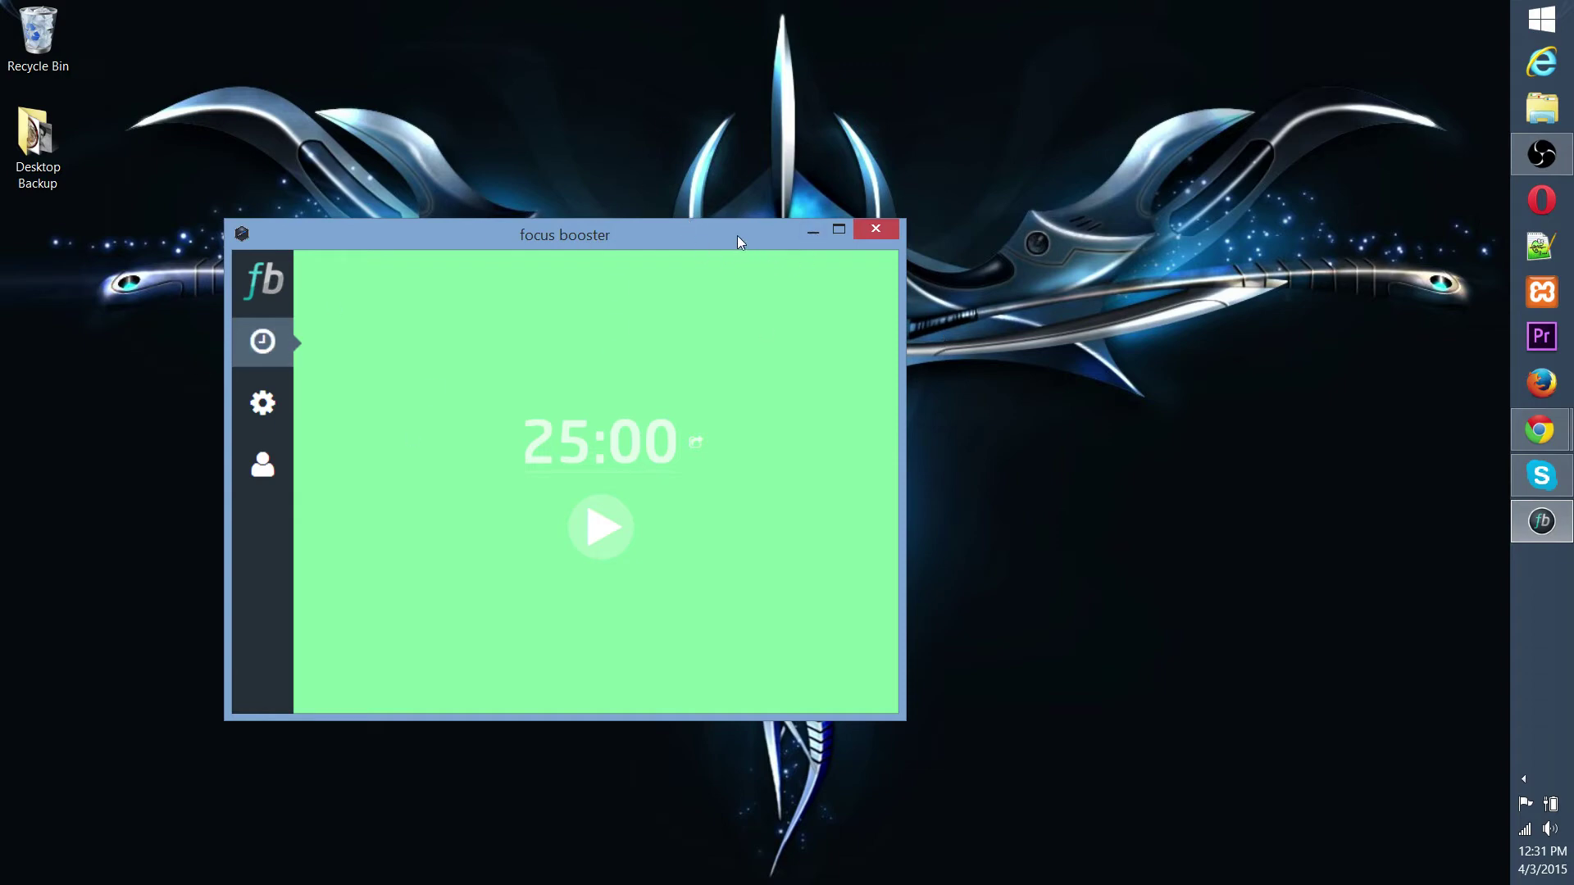
left_click_drag(736, 234, 880, 198)
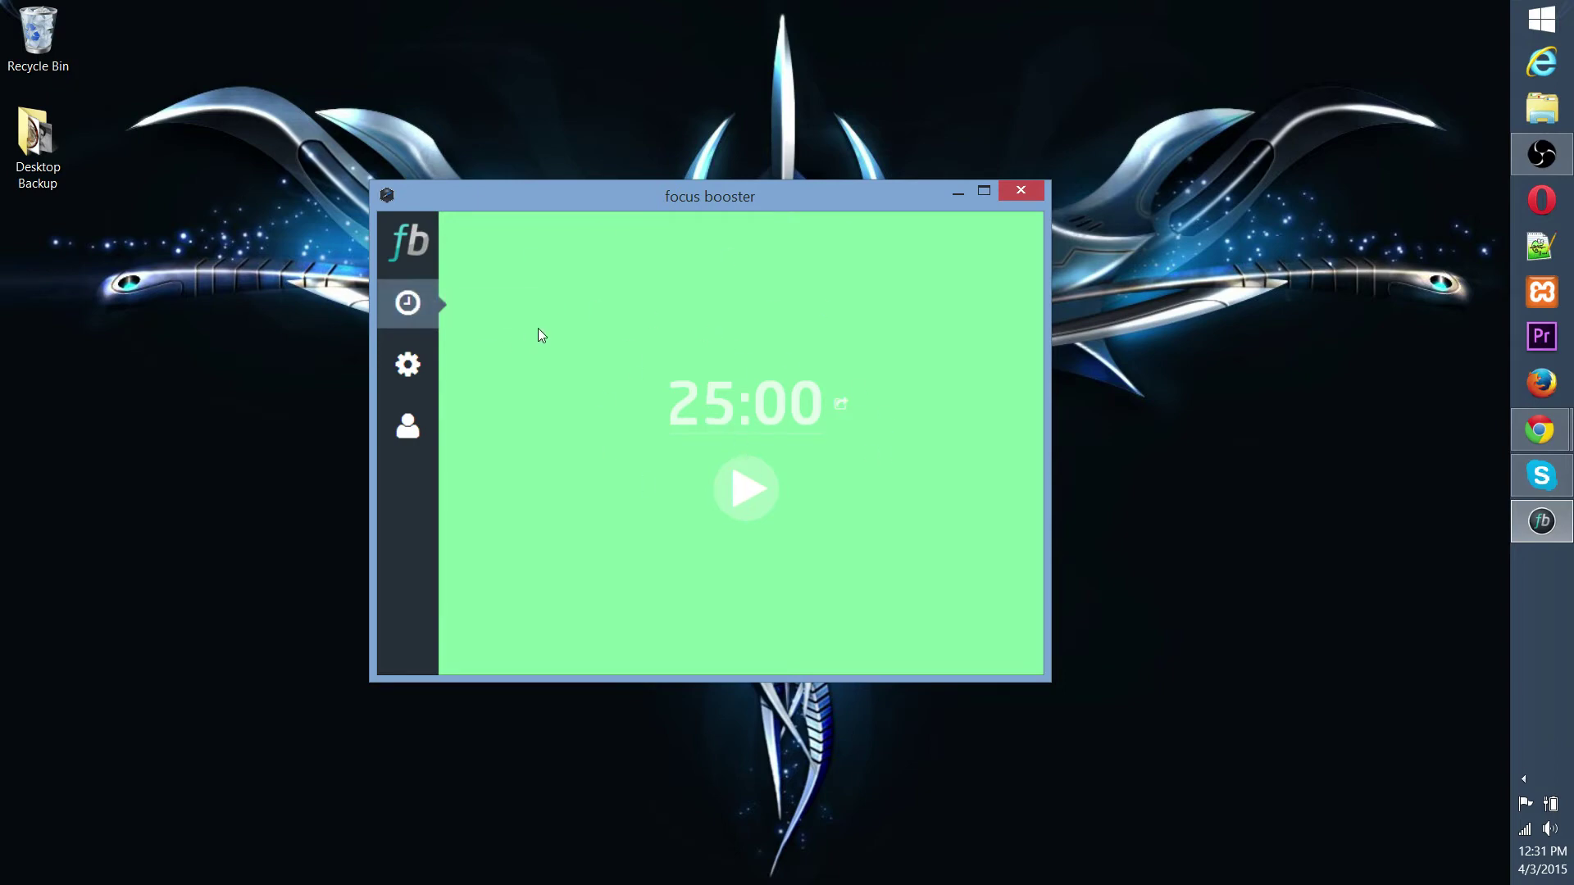
left_click(409, 365)
left_click(410, 431)
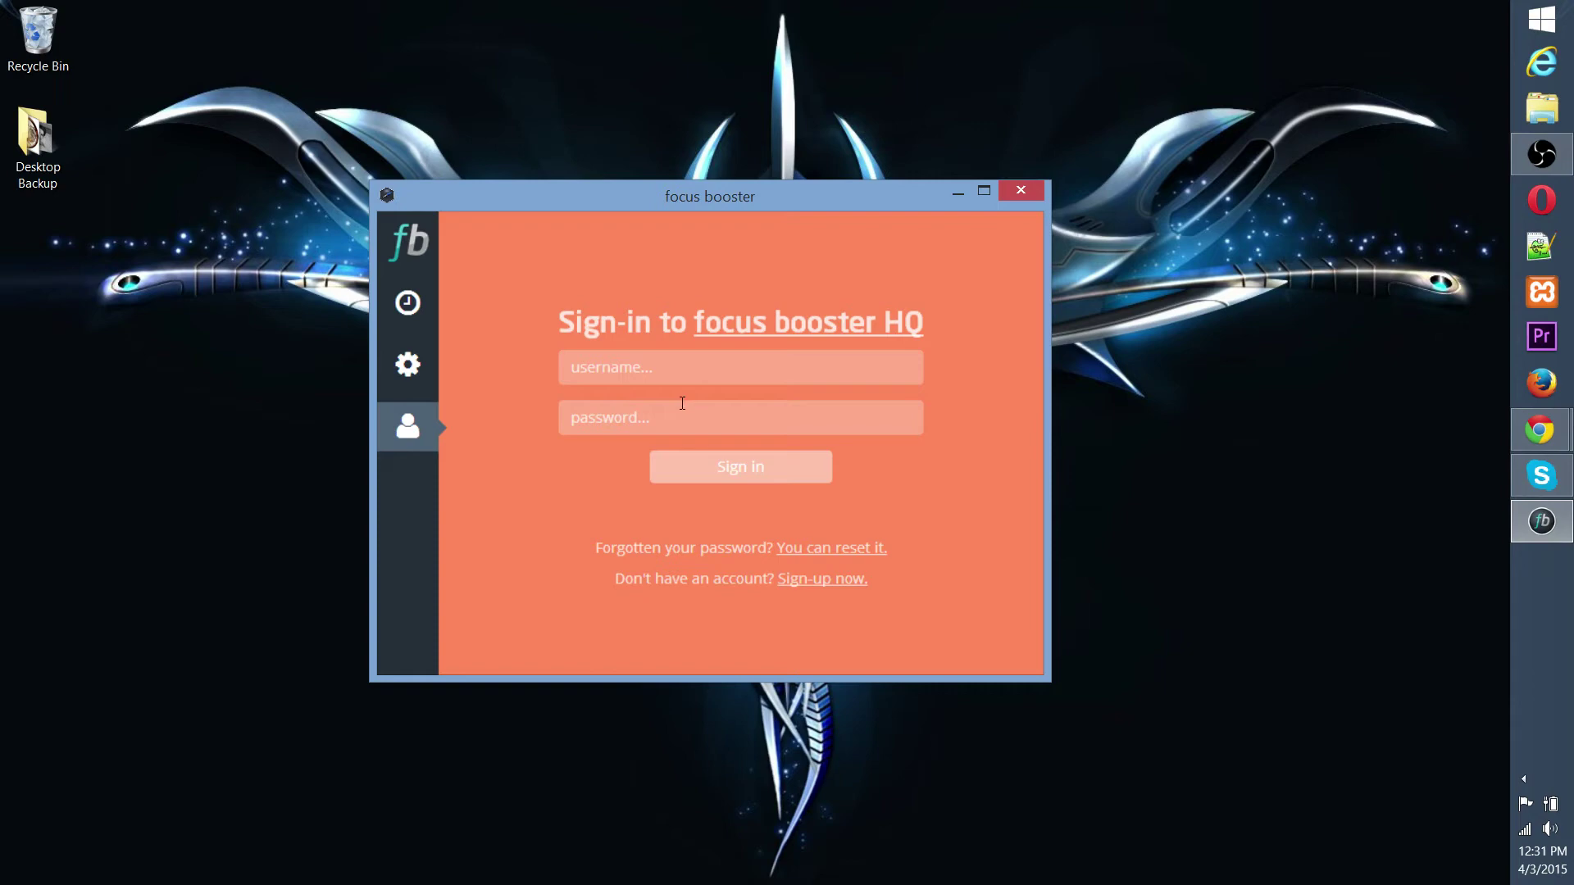
left_click(406, 363)
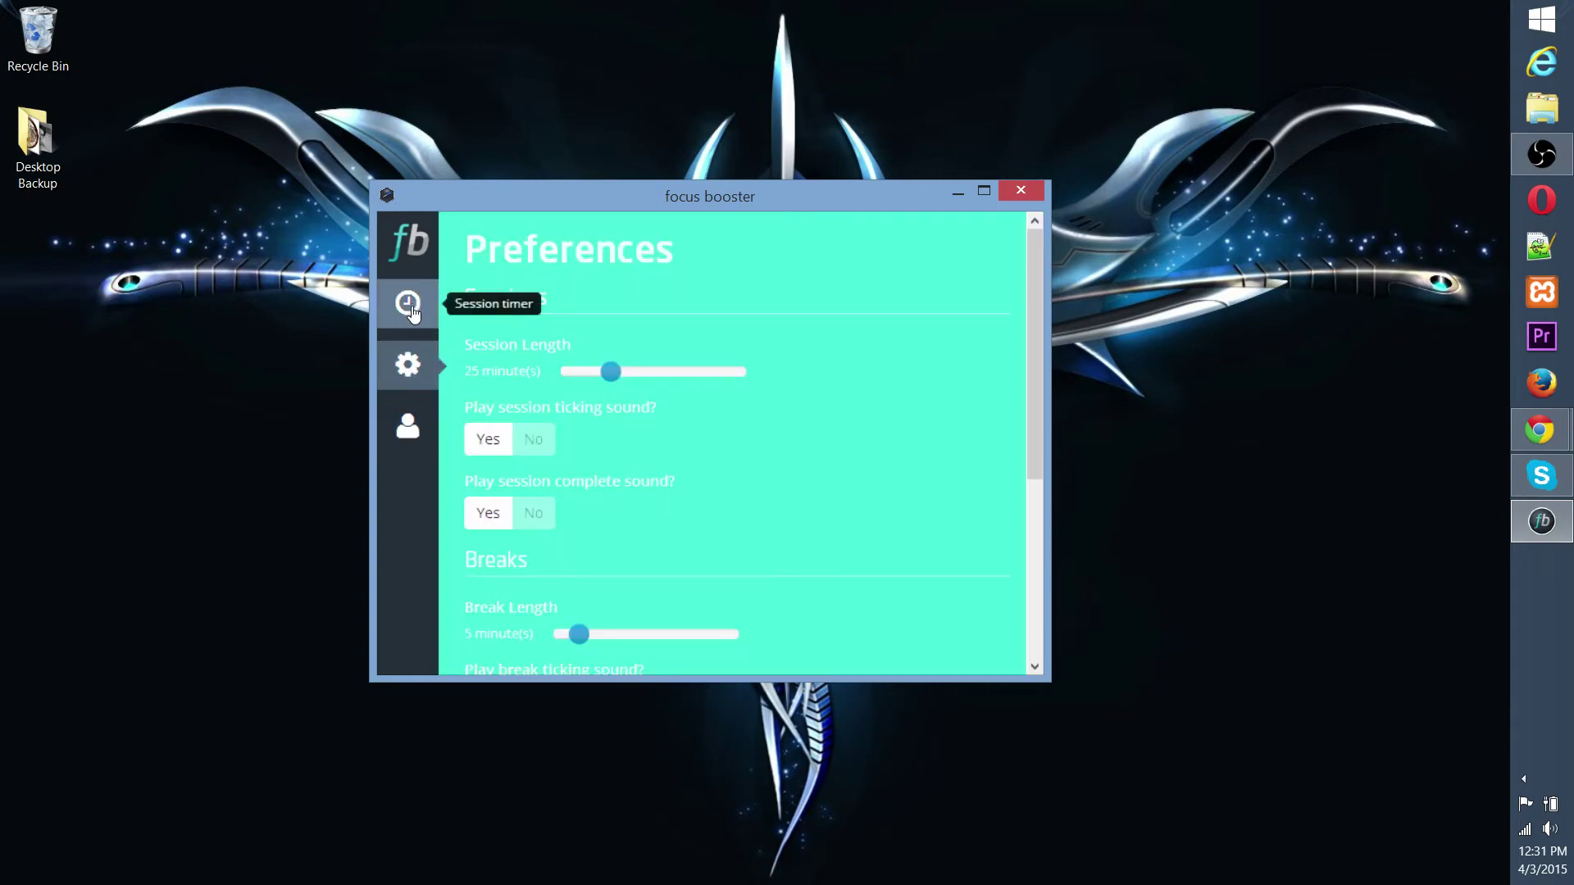
left_click(413, 310)
left_click(418, 336)
left_click(410, 305)
left_click_drag(578, 203, 543, 200)
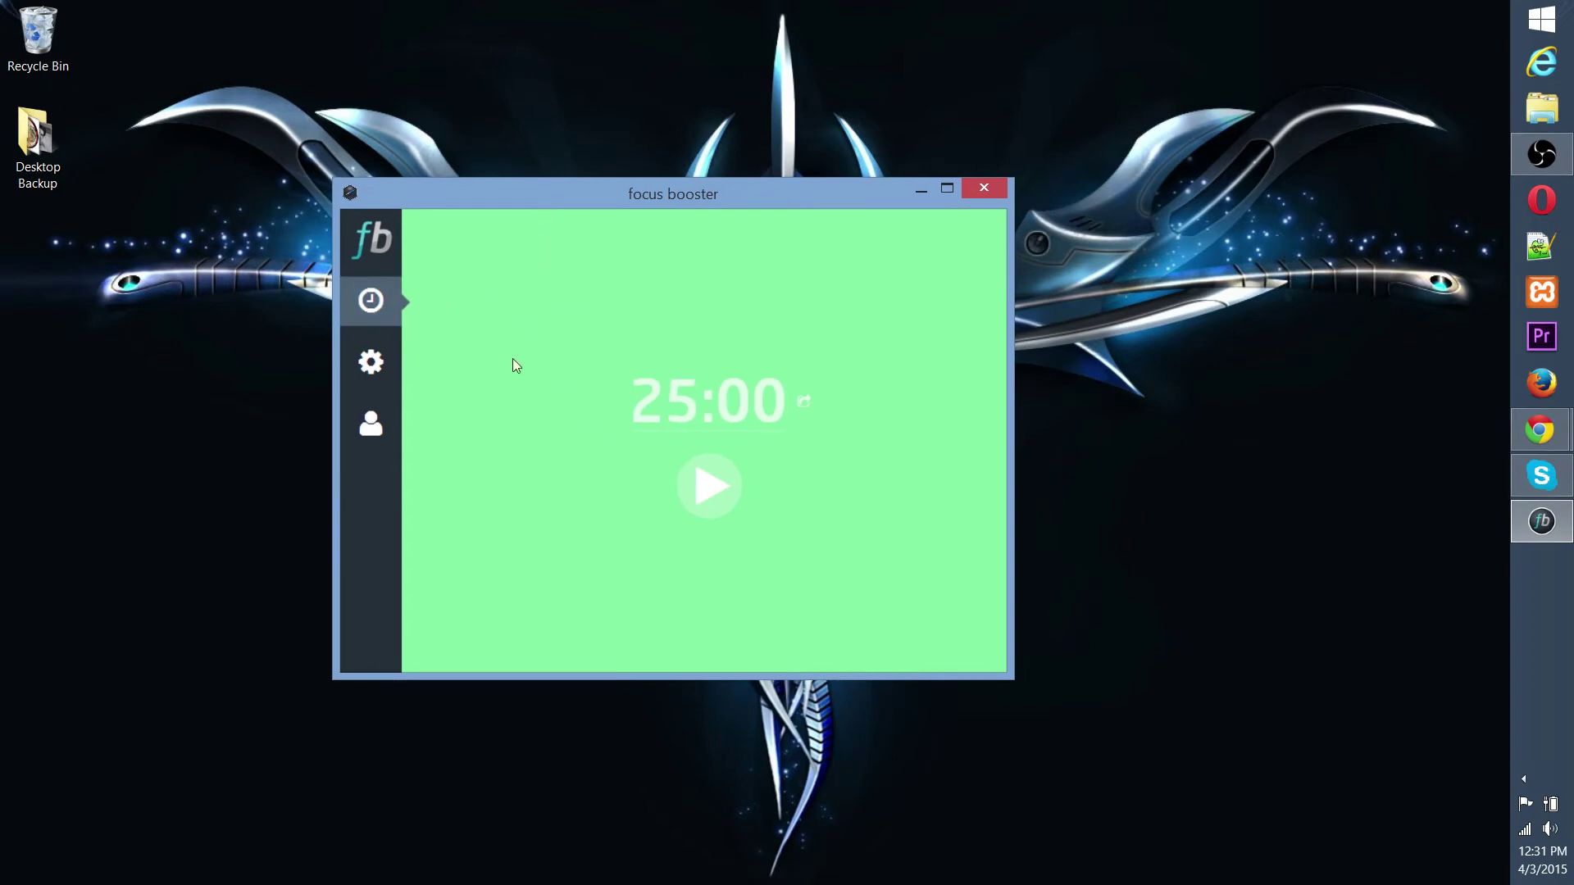
- Start the 25-minute focus session, then minimize and restore the focus booster window
left_click(703, 500)
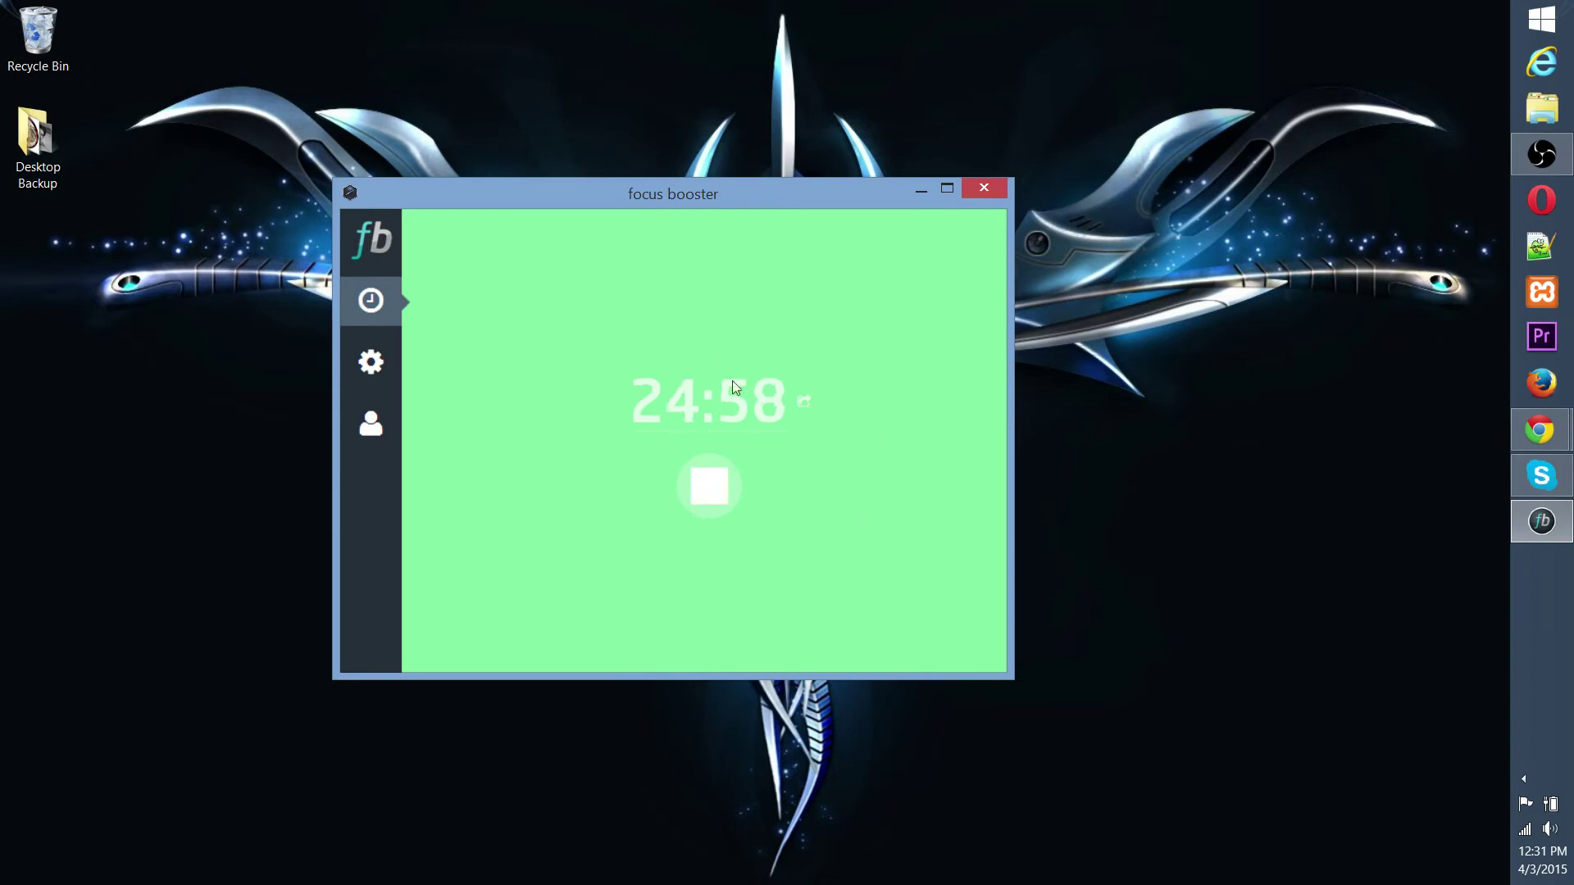
left_click(921, 190)
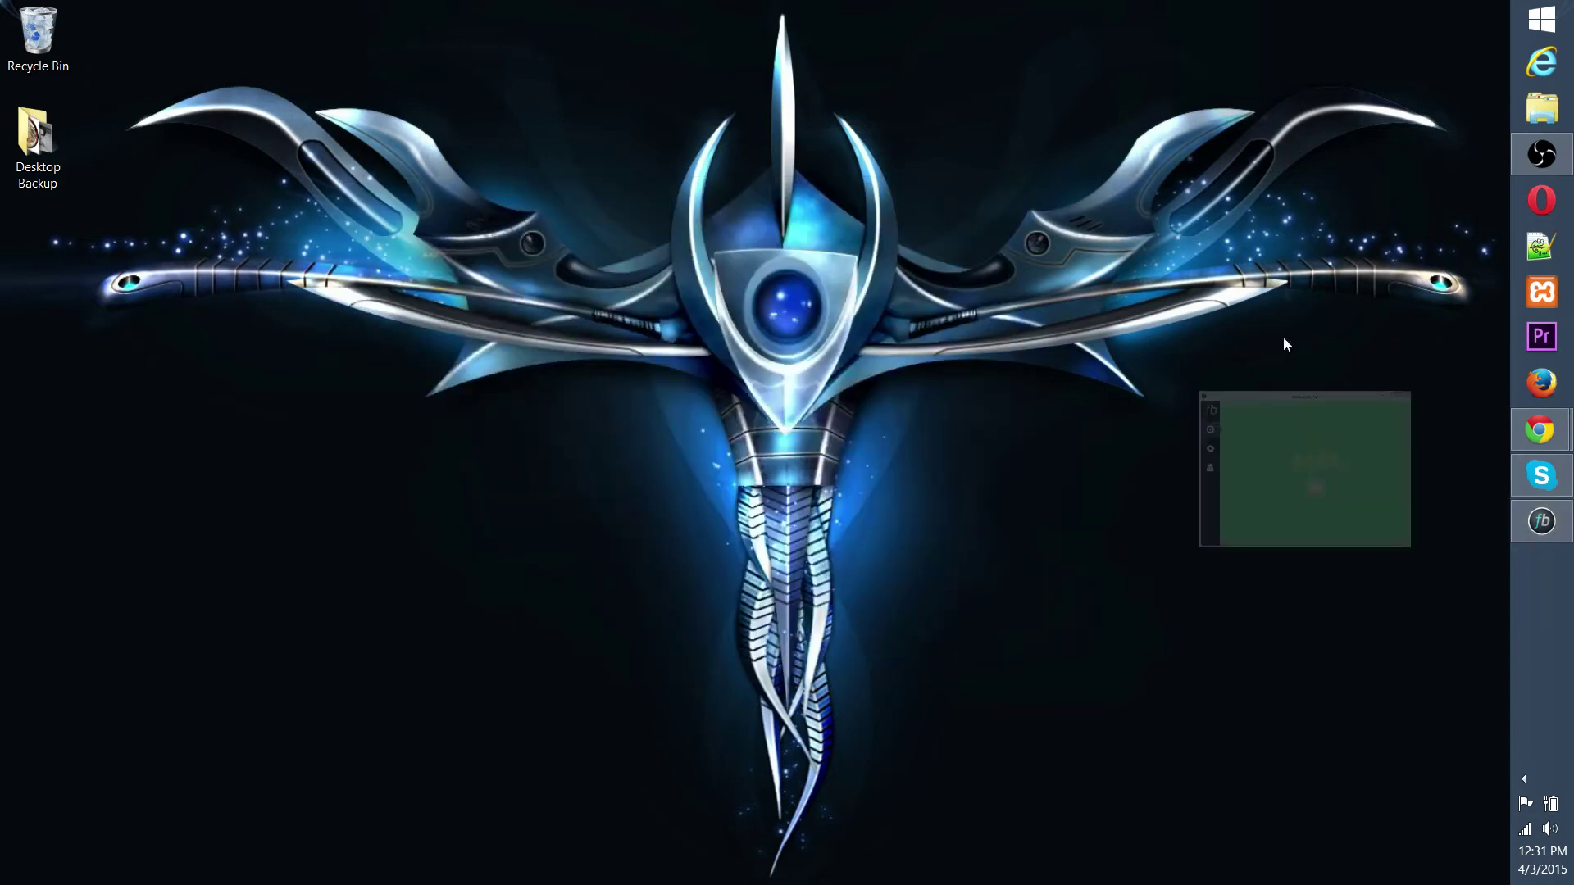
left_click(1560, 534)
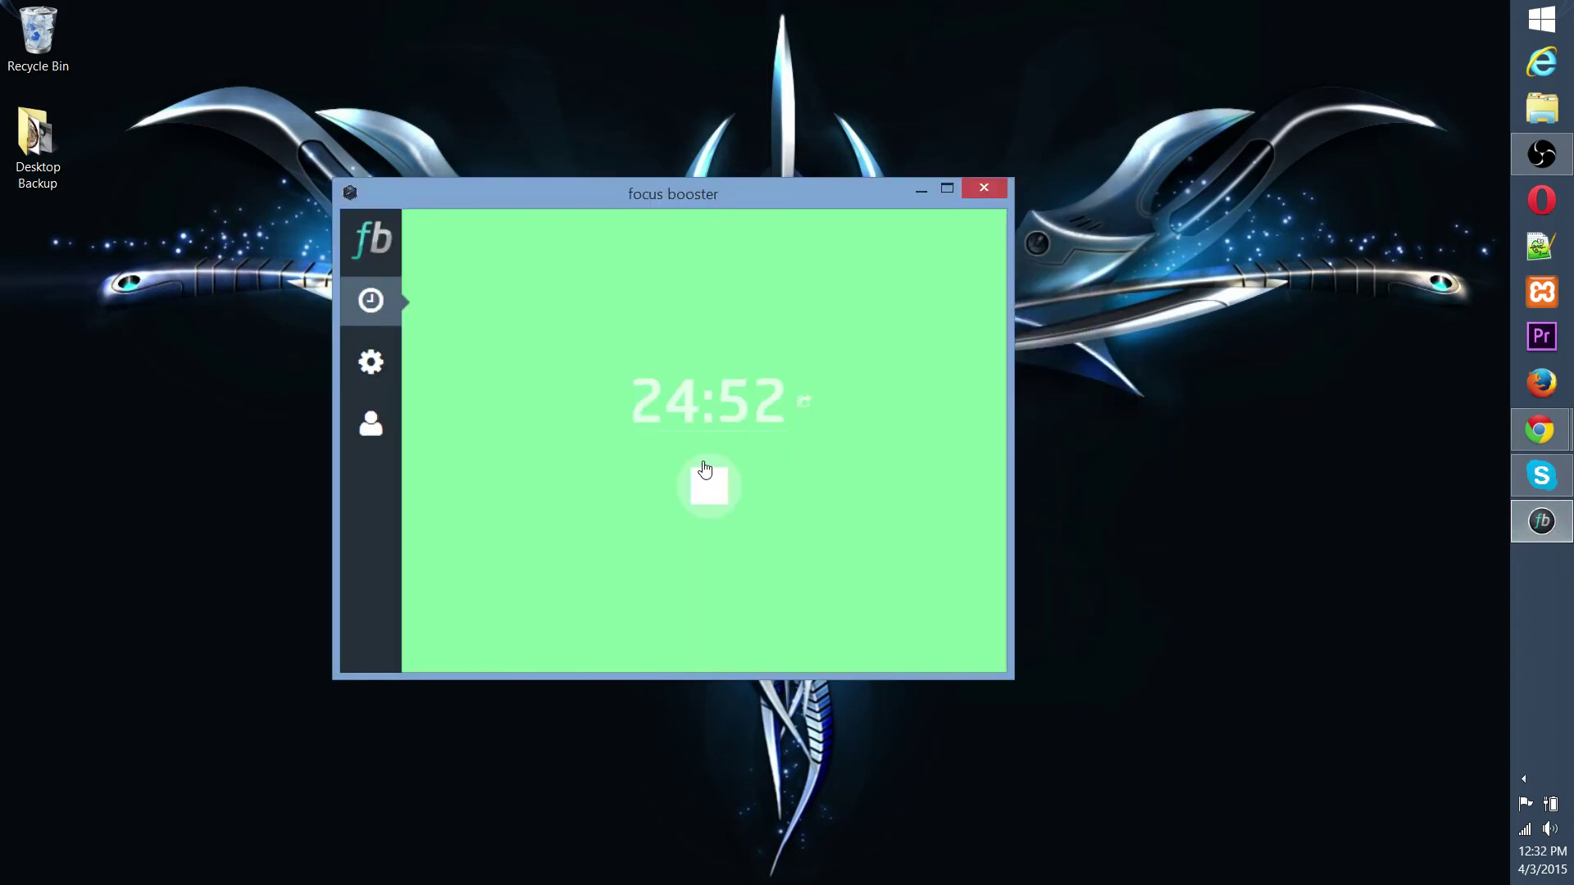
- Pop out the mini timer and dock it in the desktop's top-right corner
left_click(804, 404)
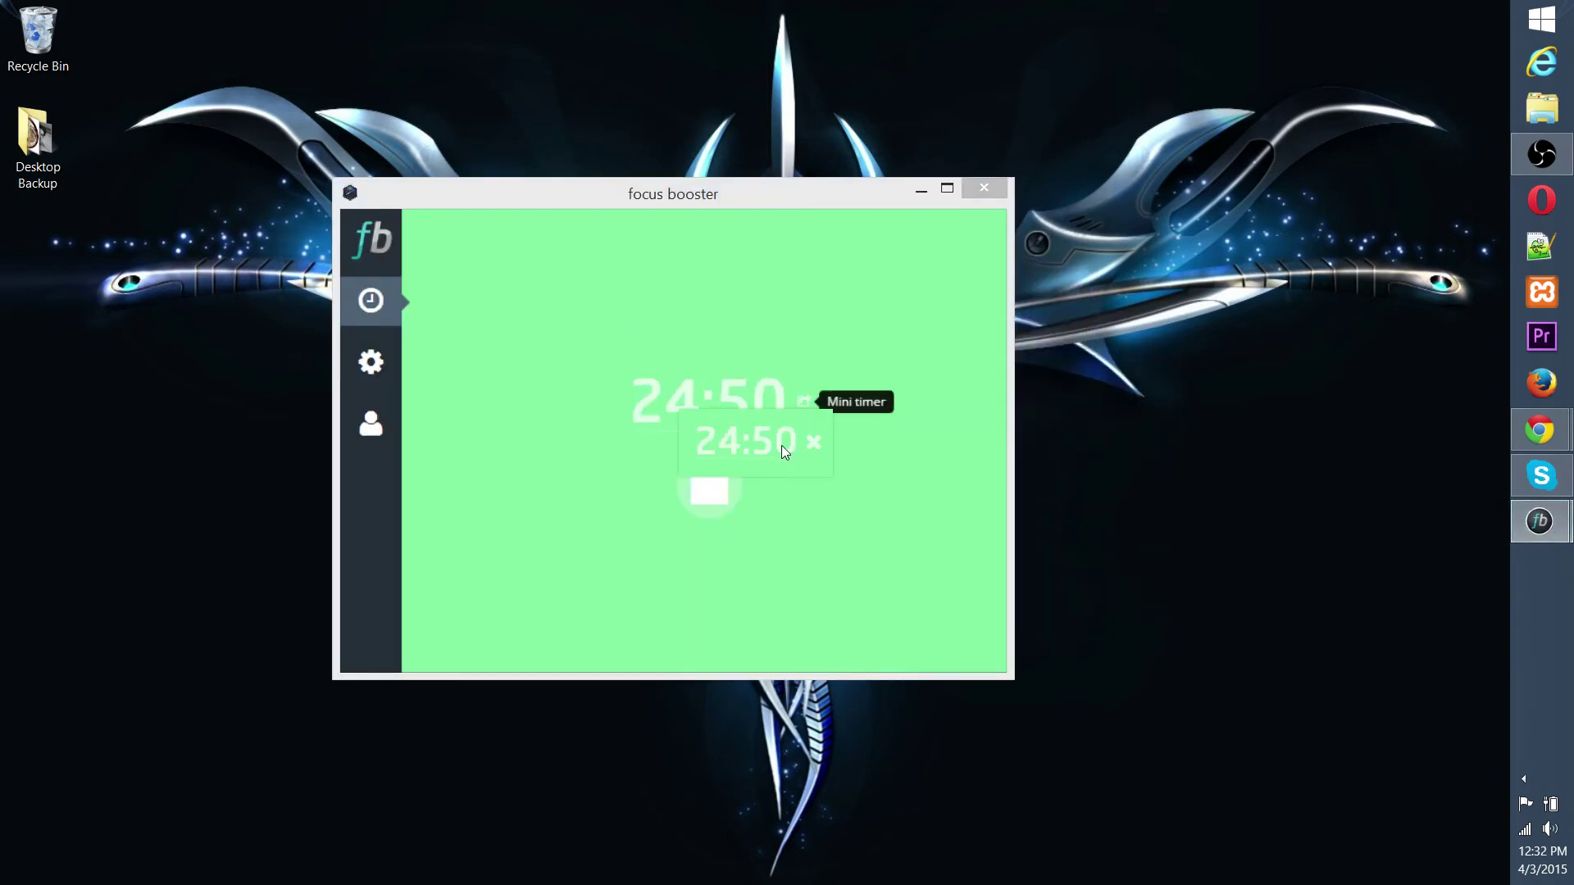
left_click_drag(781, 445, 1398, 93)
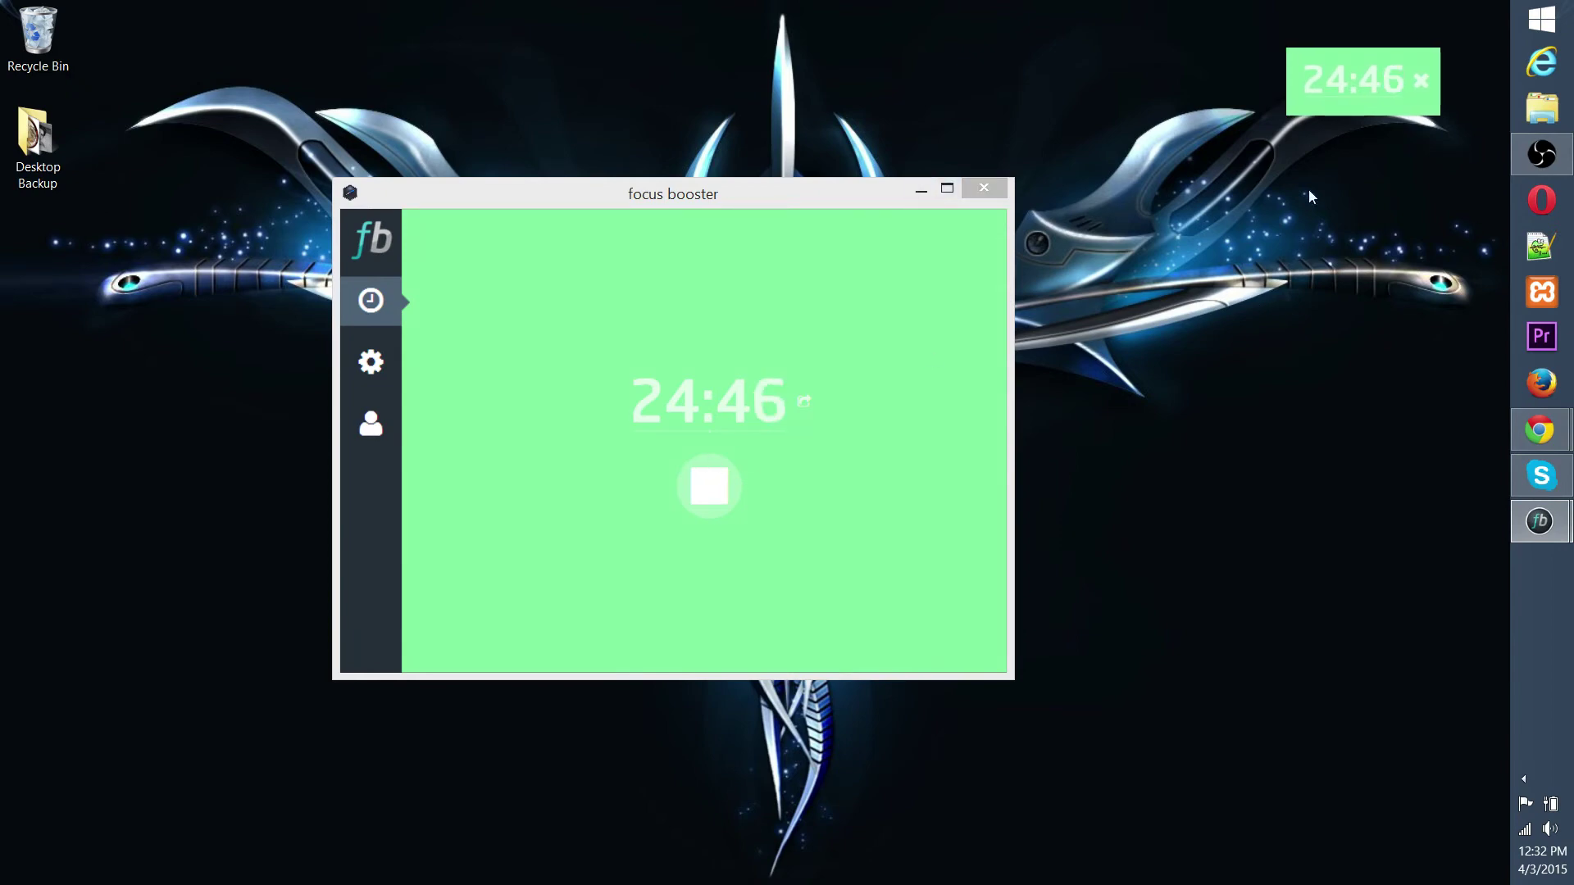
left_click_drag(1374, 64, 1426, 29)
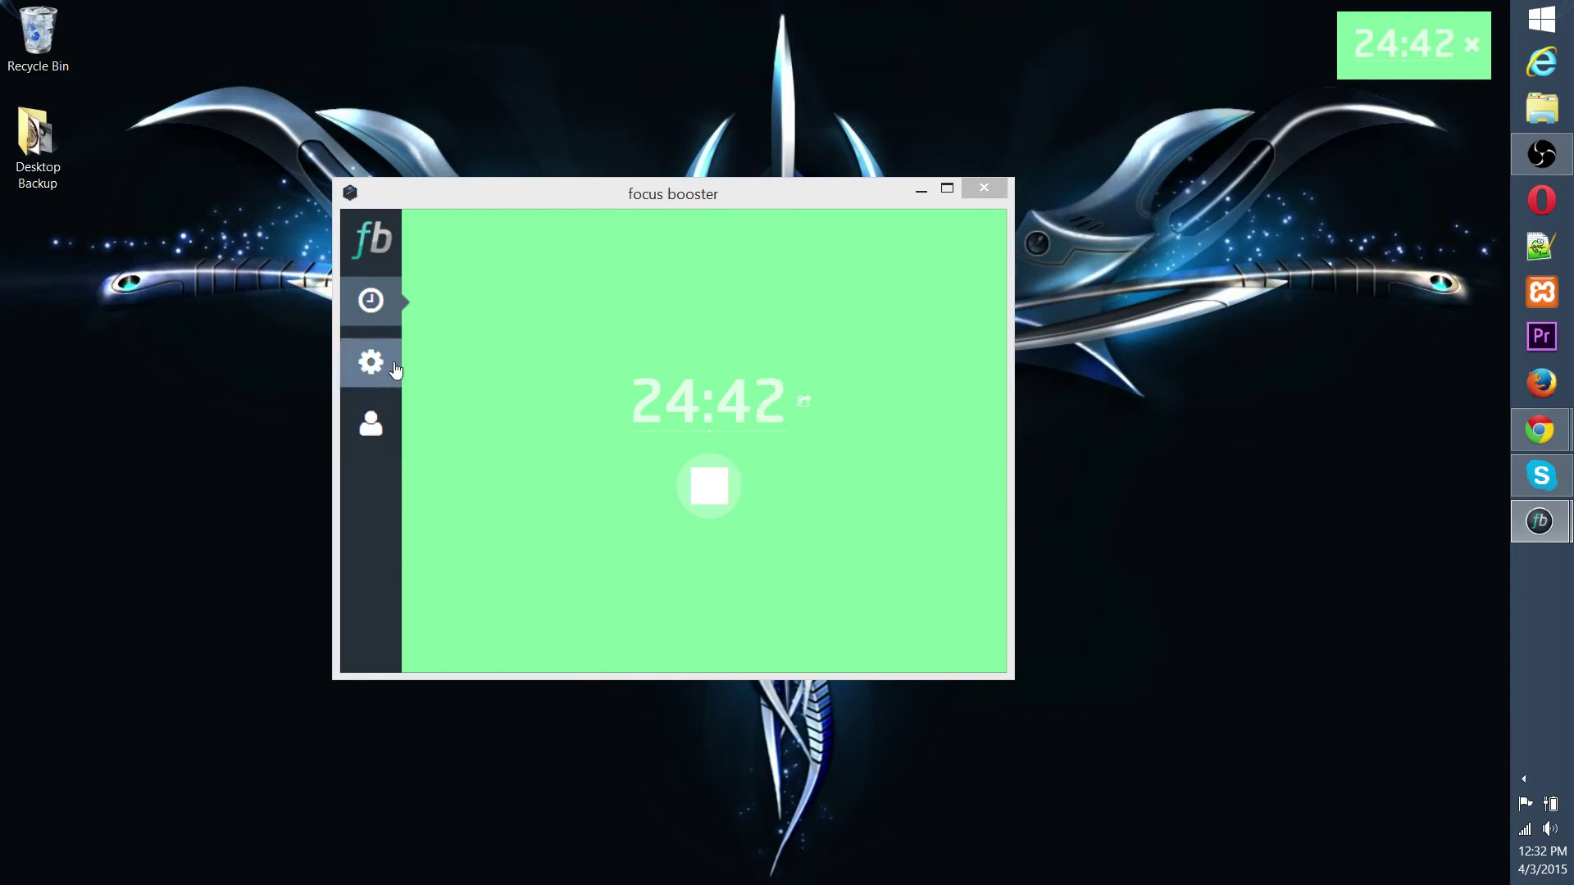
- Pause the session, set Minimize main window to Yes in Preferences, and return to the timer
left_click(709, 486)
left_click(373, 361)
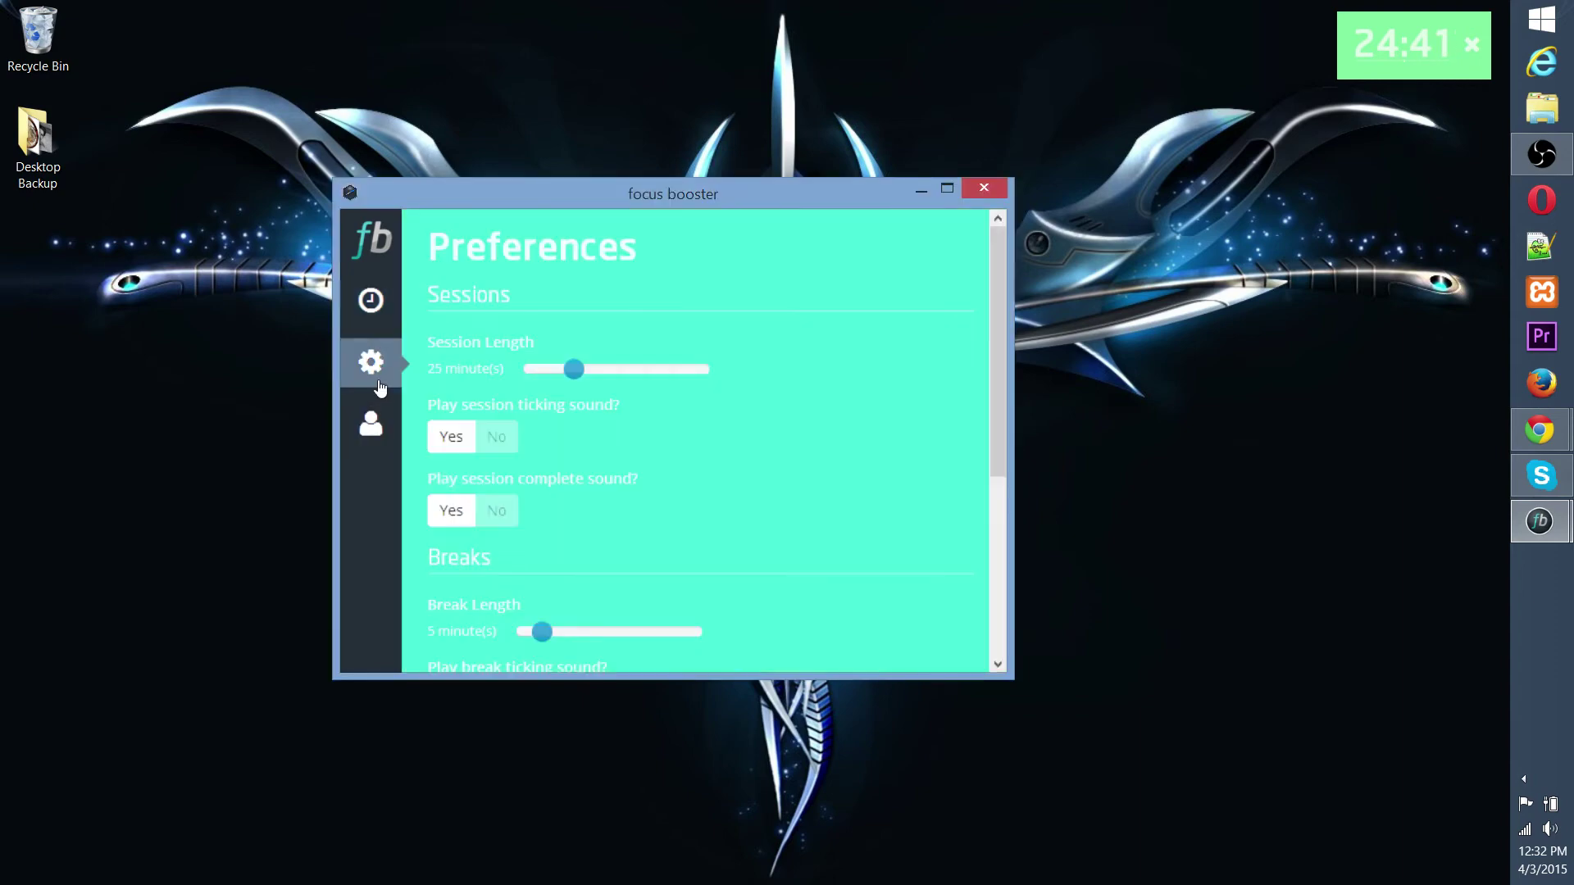
scroll(602, 385, "down", 3)
scroll(590, 379, "up", 3)
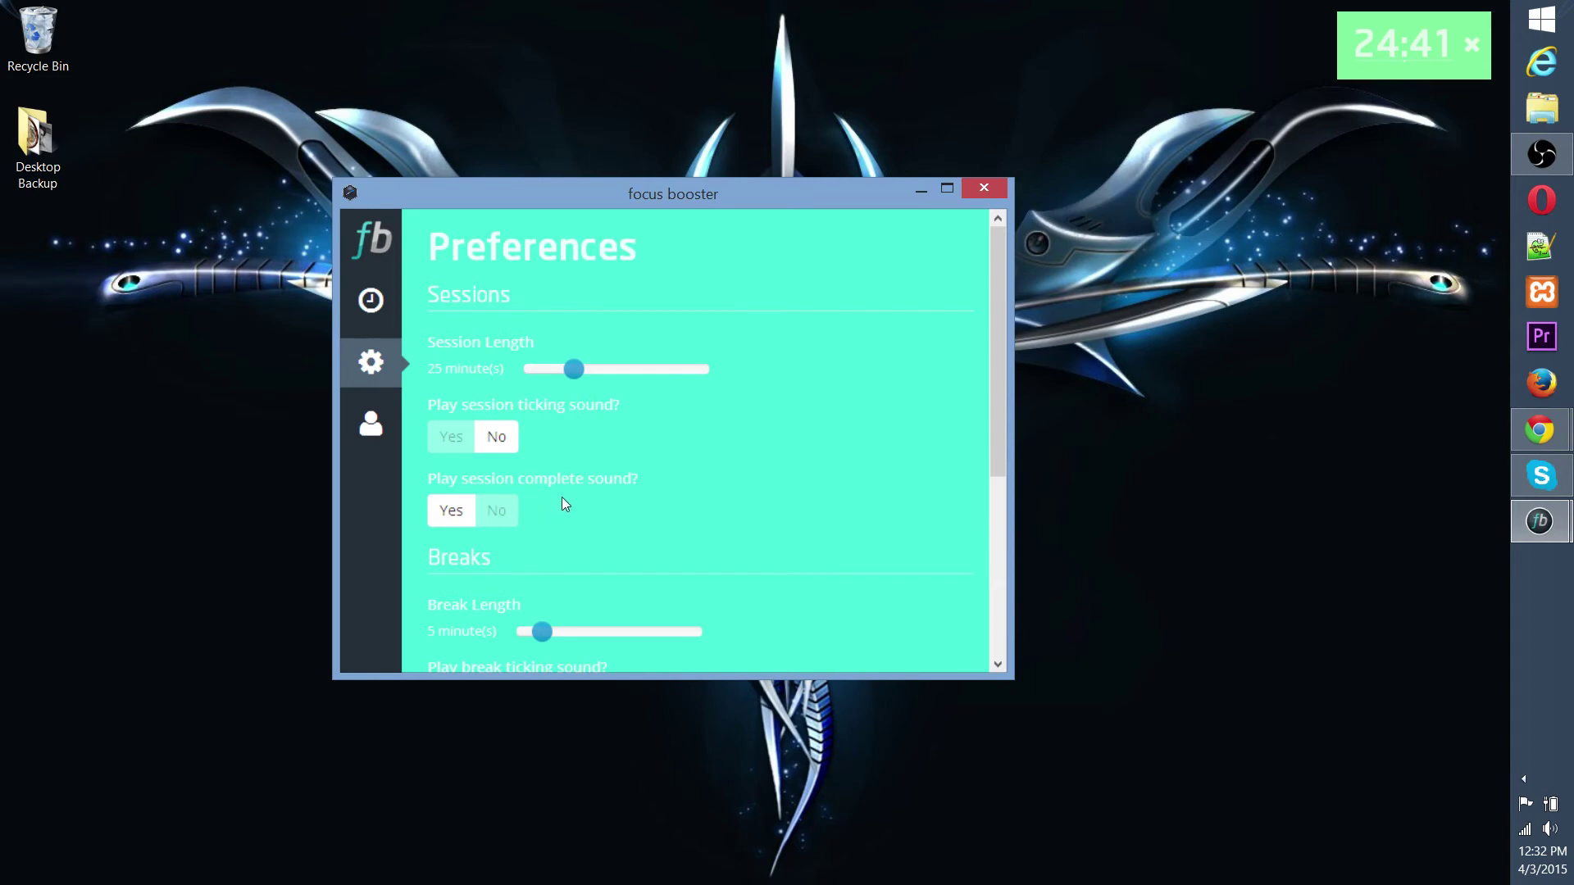
scroll(769, 406, "down", 2)
scroll(771, 402, "up", 2)
scroll(602, 351, "down", 1)
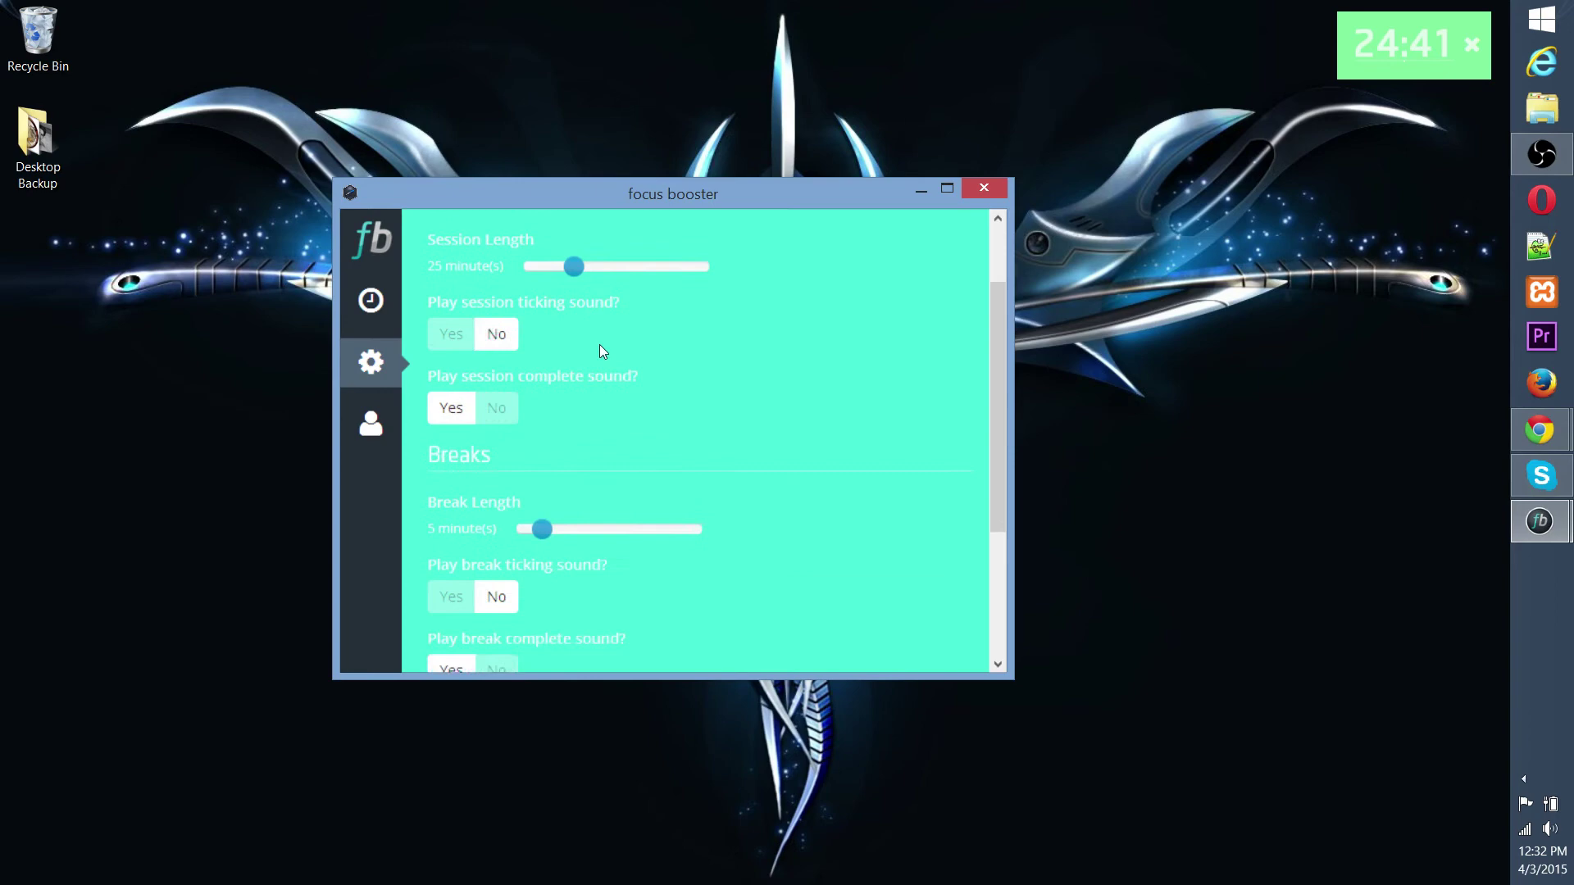
scroll(602, 351, "down", 2)
scroll(656, 344, "down", 1)
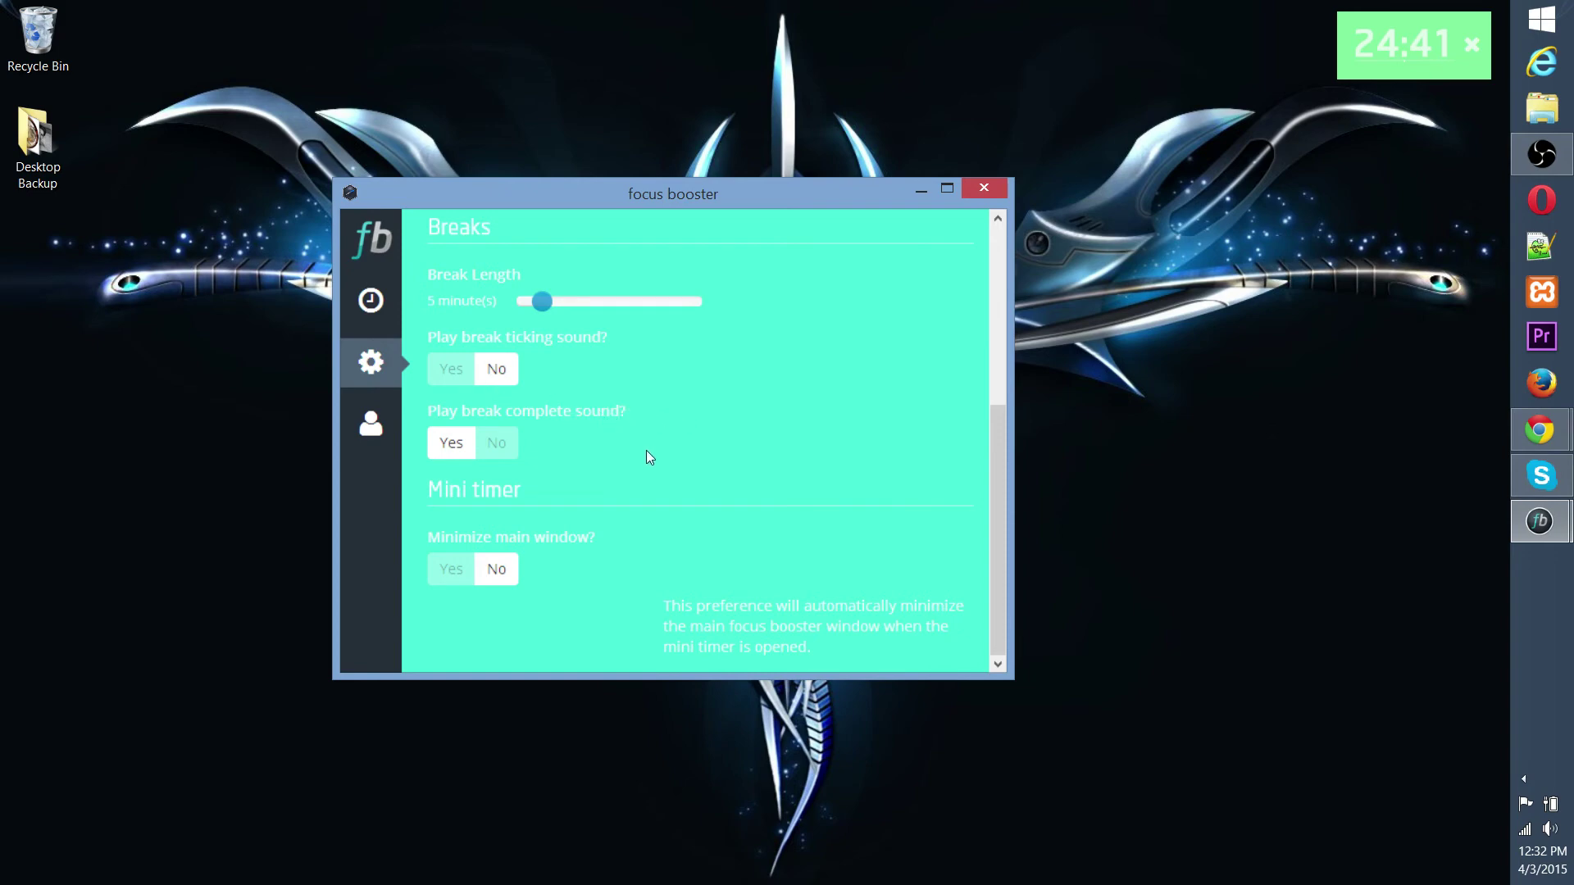
left_click(450, 568)
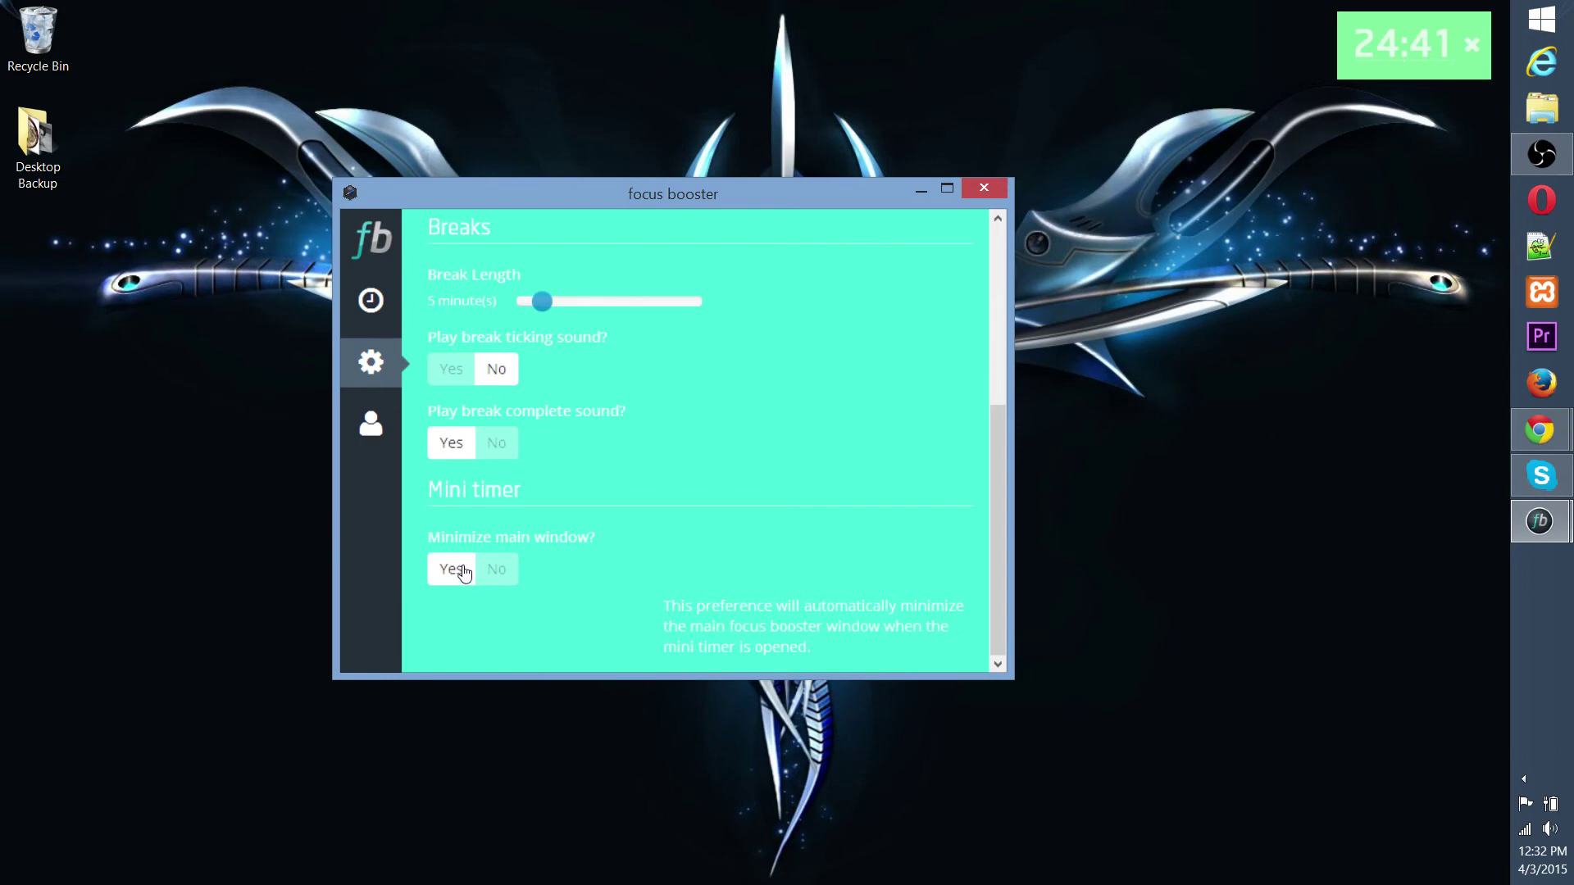
left_click(371, 301)
- Reset the timer to 25:00, restore the main window, and re-dock the mini timer top-right
left_click(725, 485)
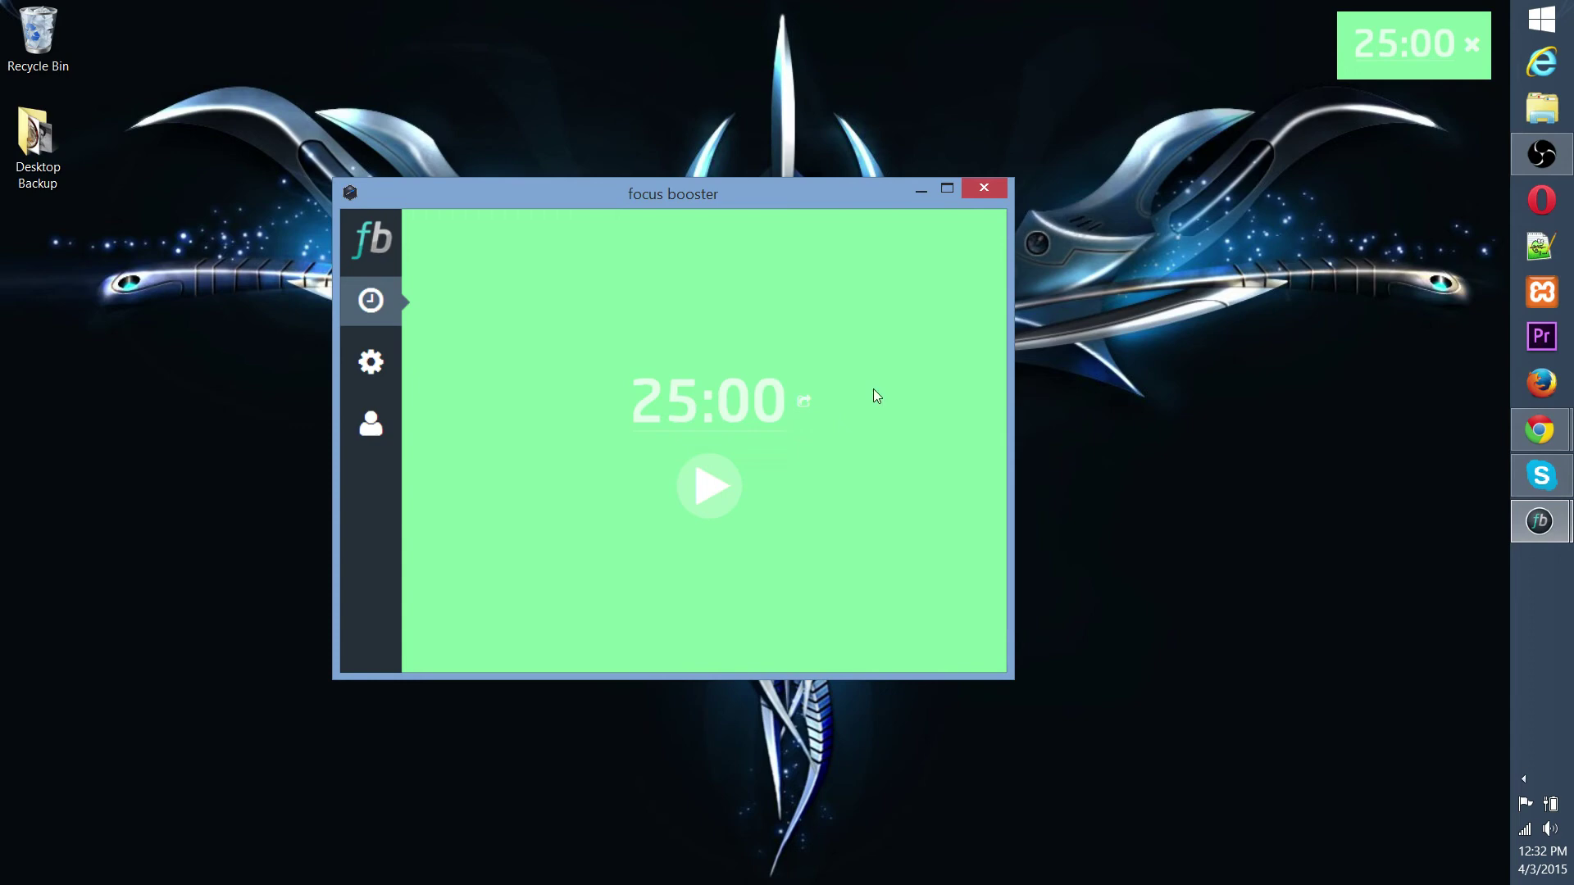
left_click(1476, 52)
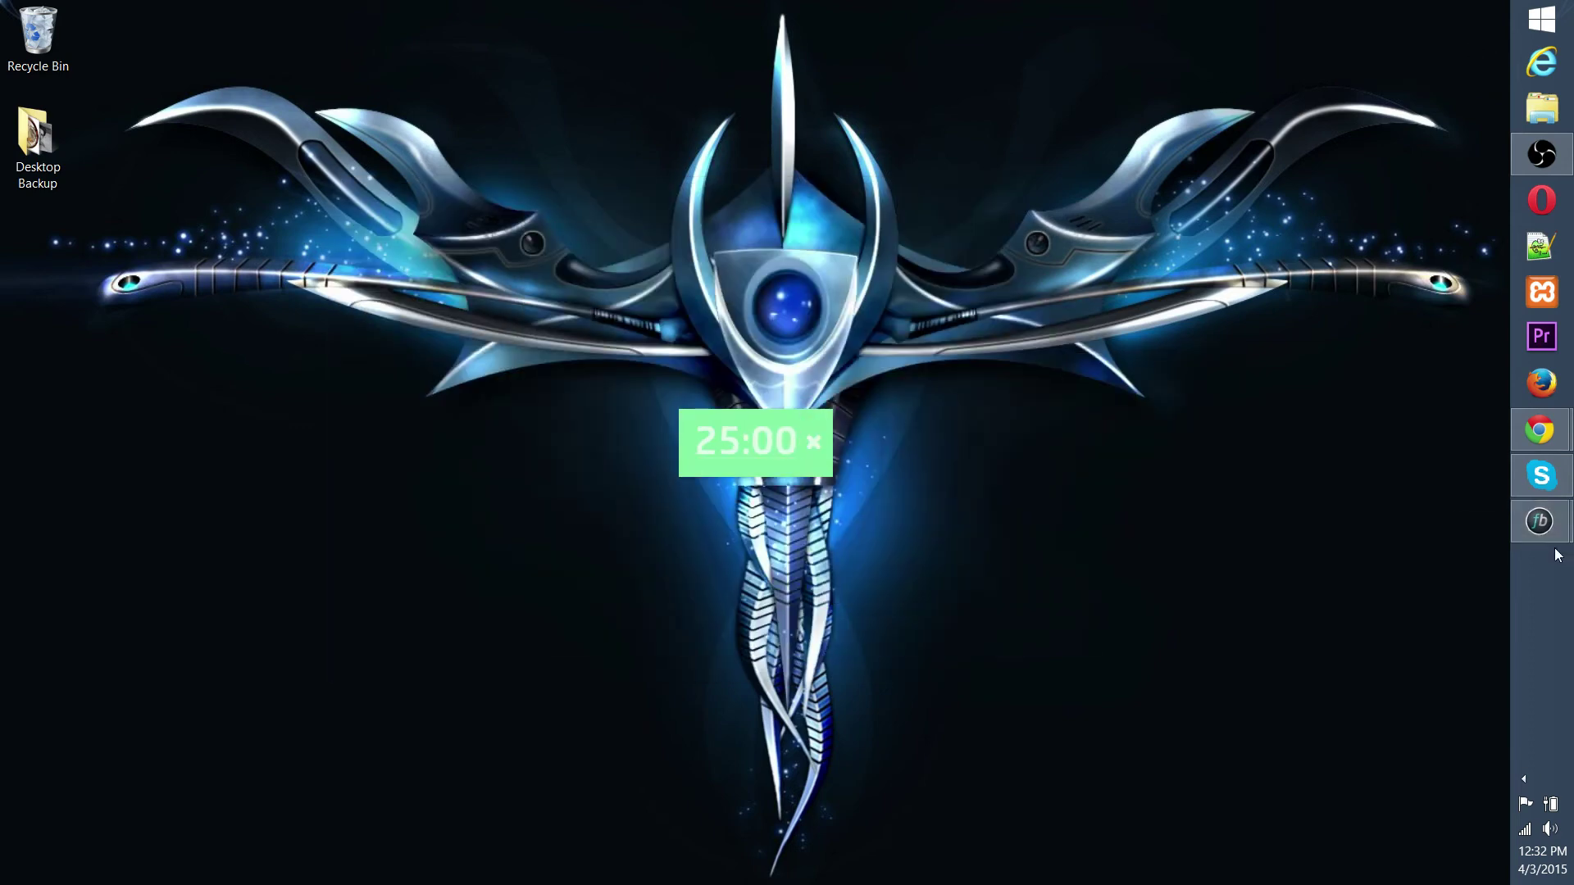
left_click(1539, 522)
left_click(1393, 492)
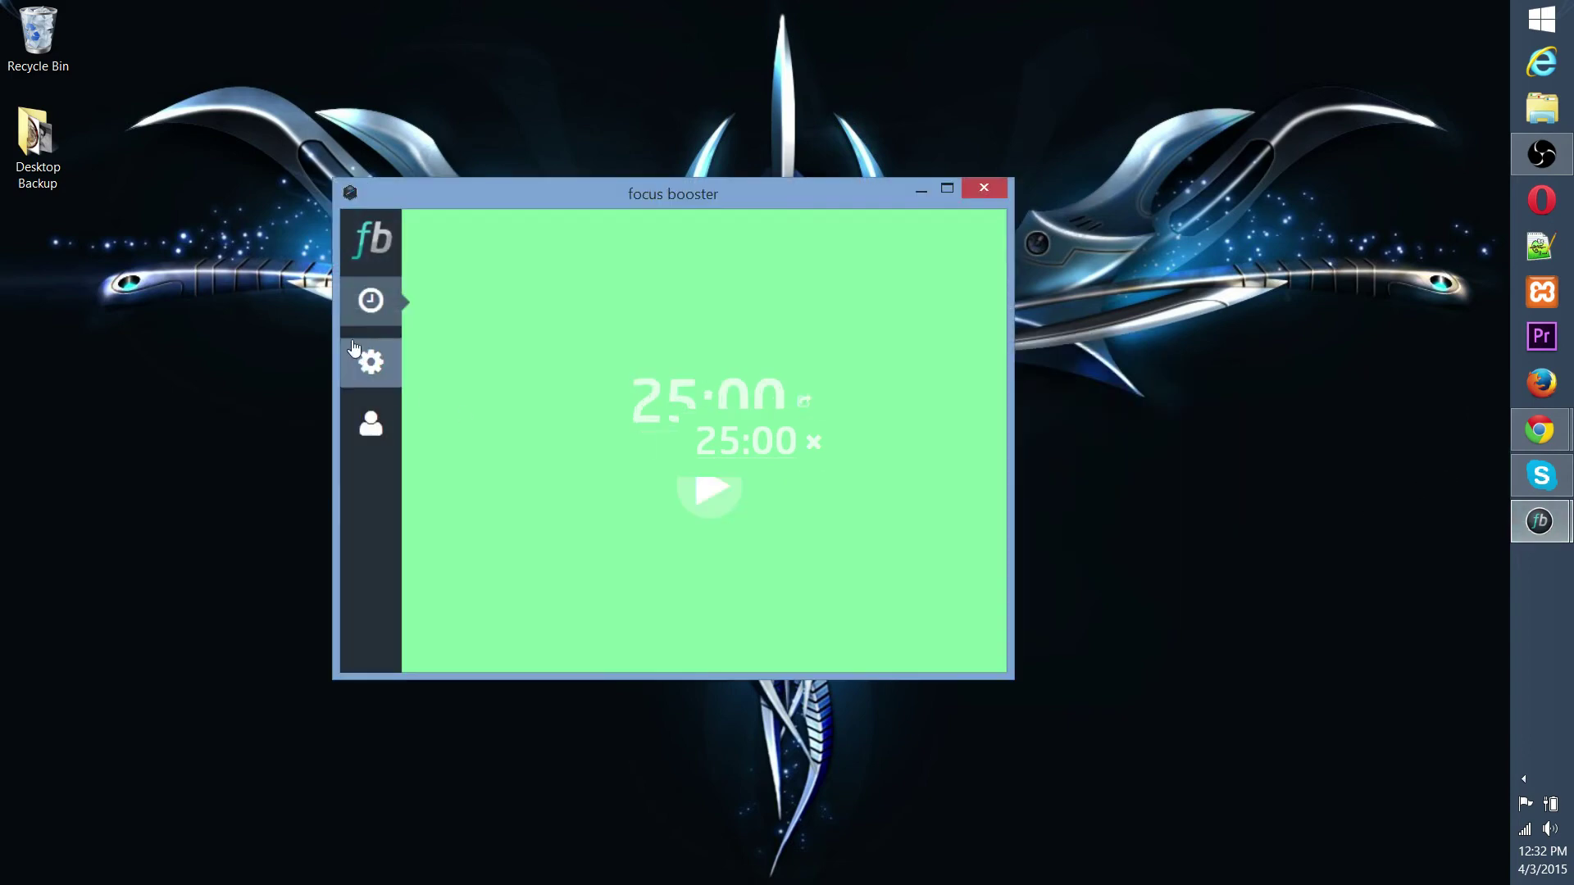
left_click_drag(755, 434, 1429, 29)
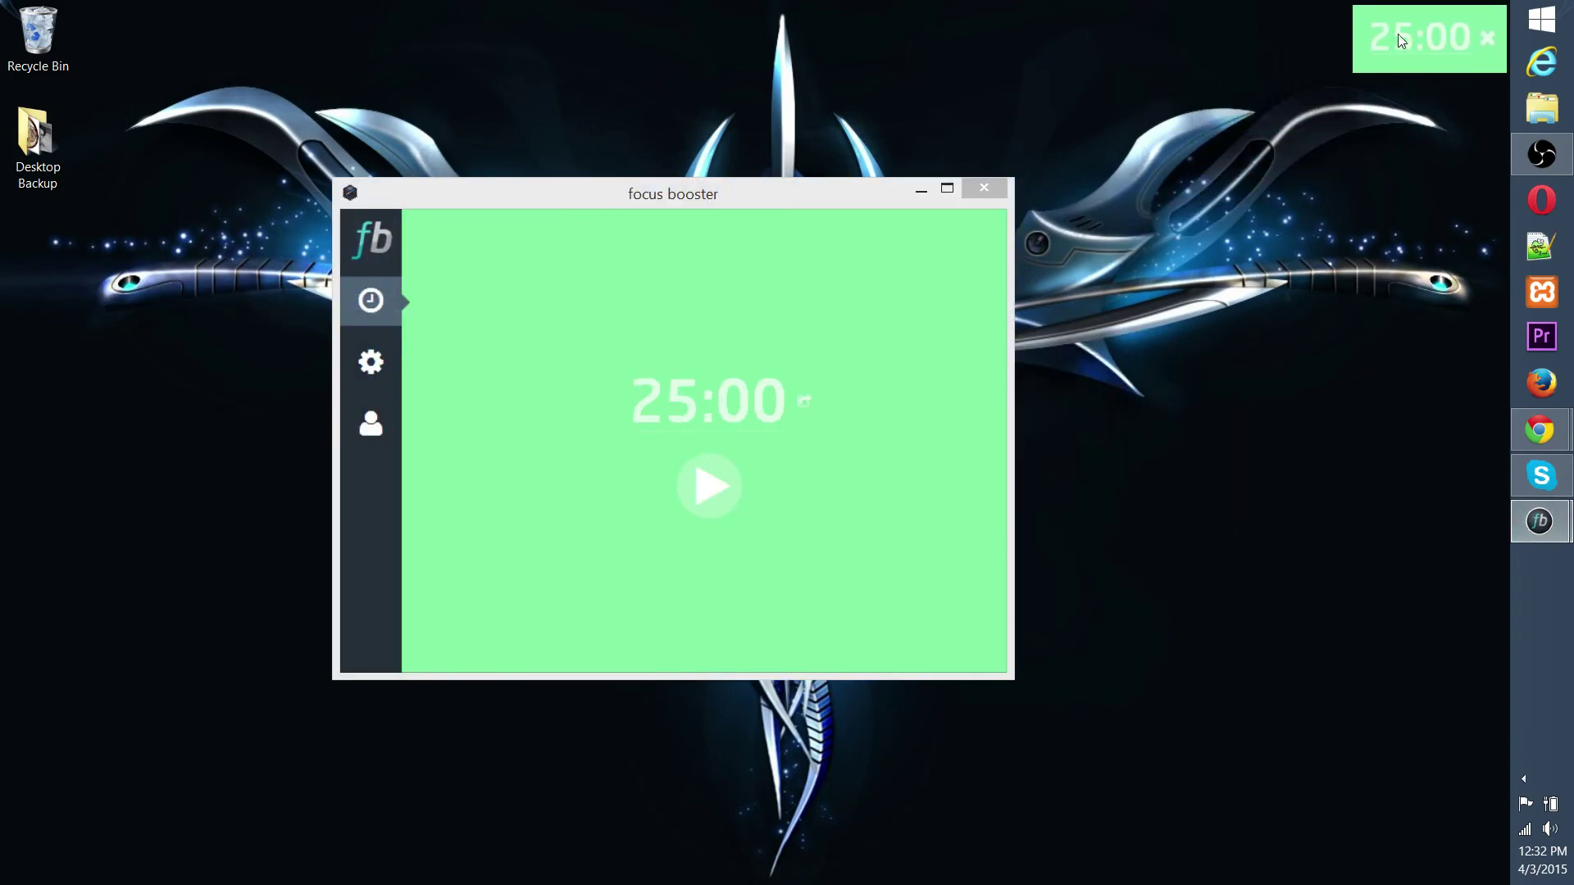
- Browse Preferences and the HQ sign-in page, return to the 25:00 timer, and shift the window right
left_click(370, 361)
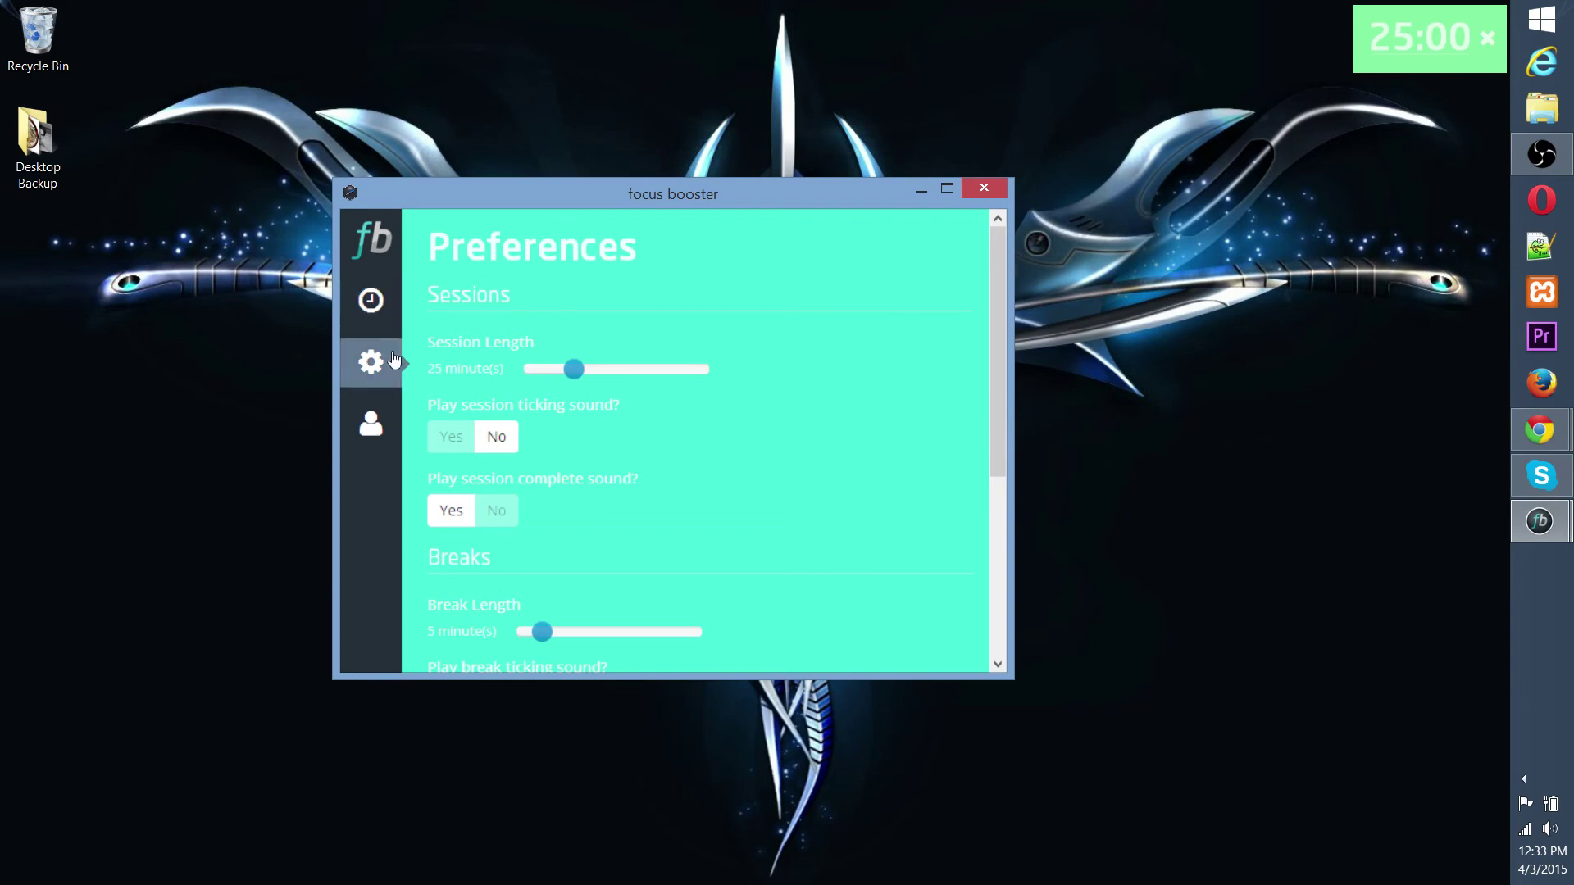
left_click(370, 423)
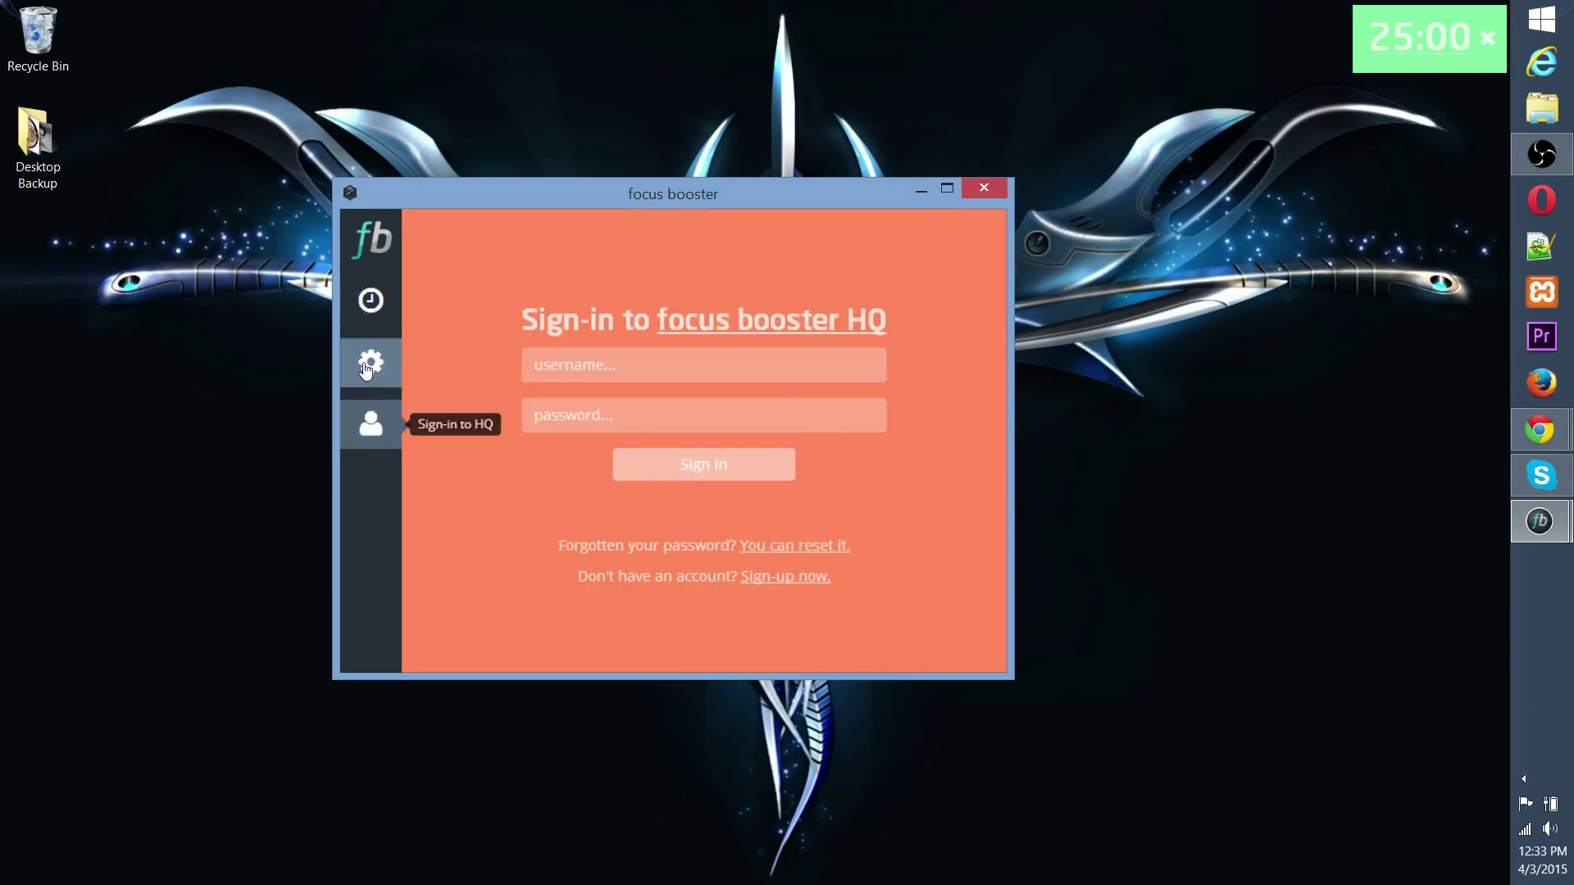
left_click(372, 300)
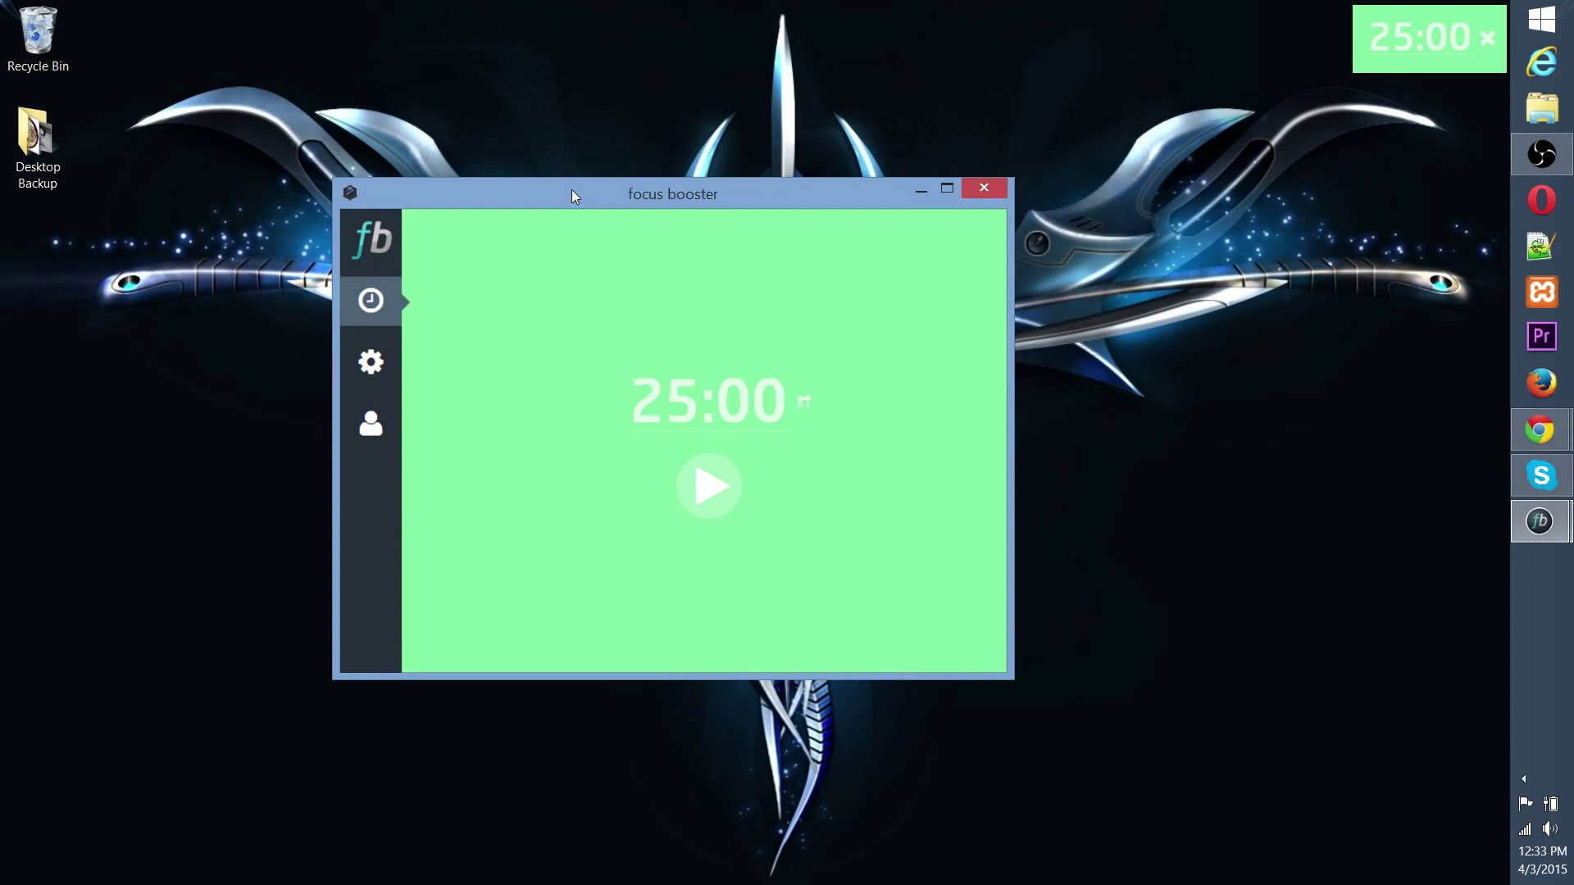
left_click_drag(592, 196, 931, 269)
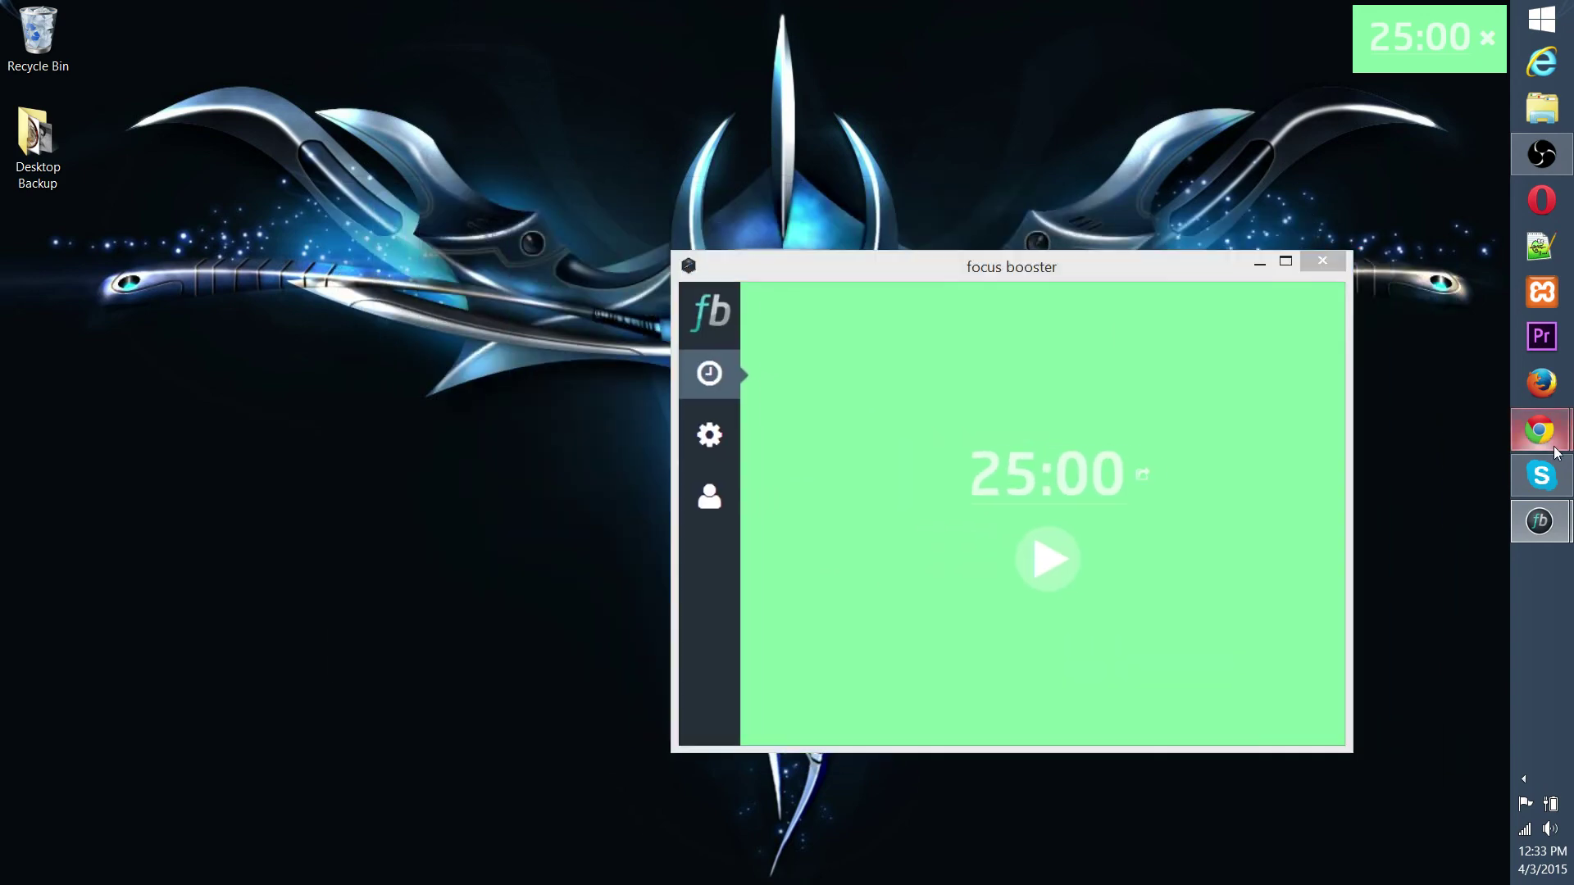
- Bring up the Pomodoro Technique article, select and clear the 'tomato' phrase, then minimize it
mouse_move(1540, 429)
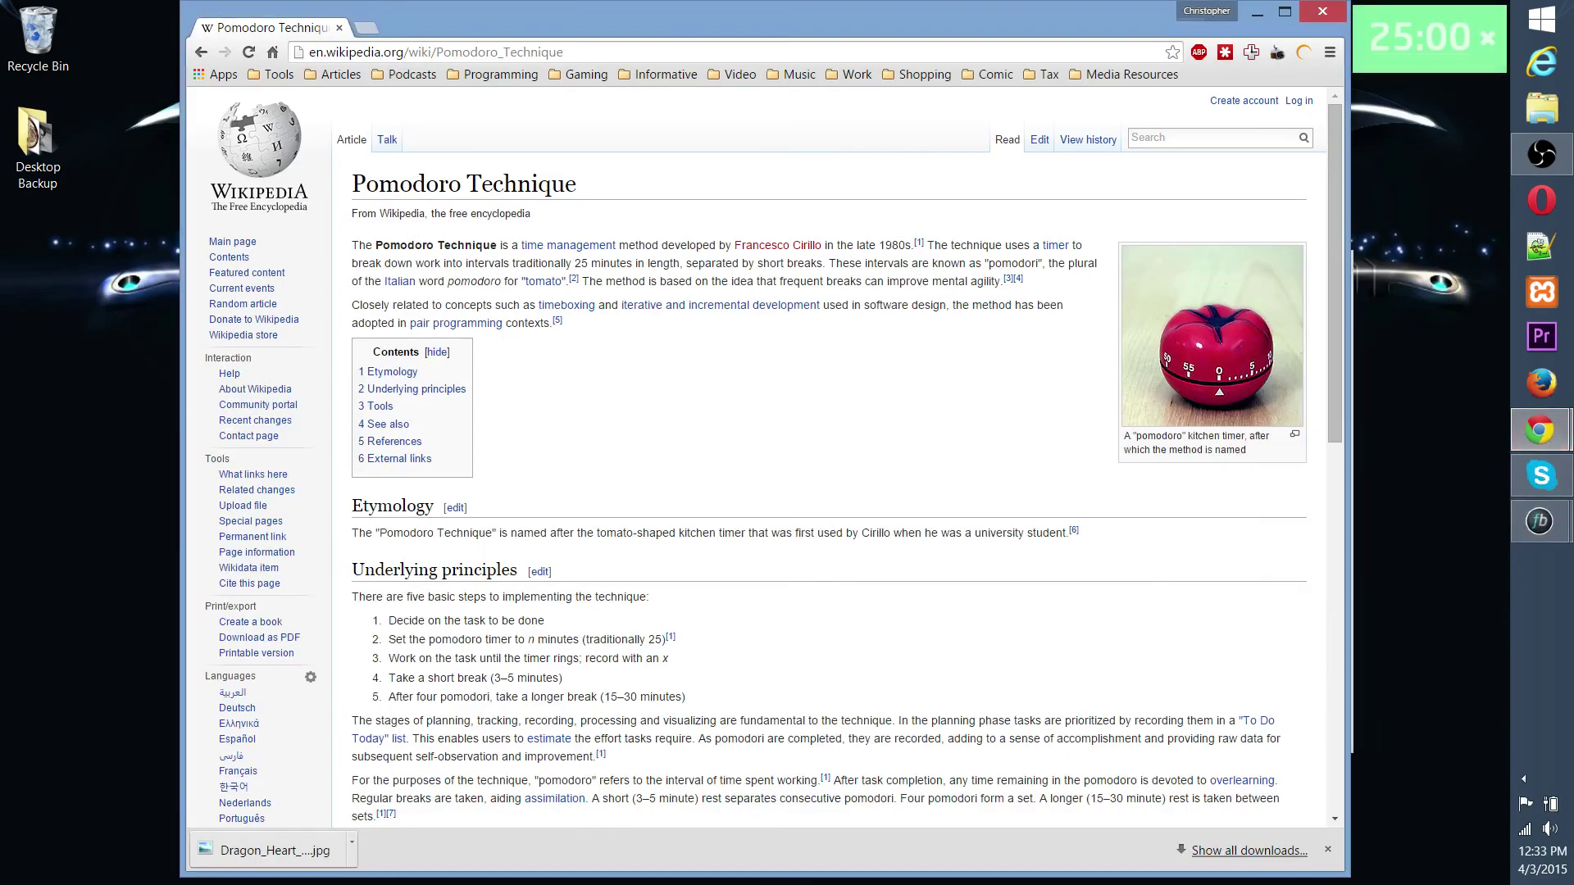
left_click(1446, 397)
left_click_drag(600, 17, 554, 18)
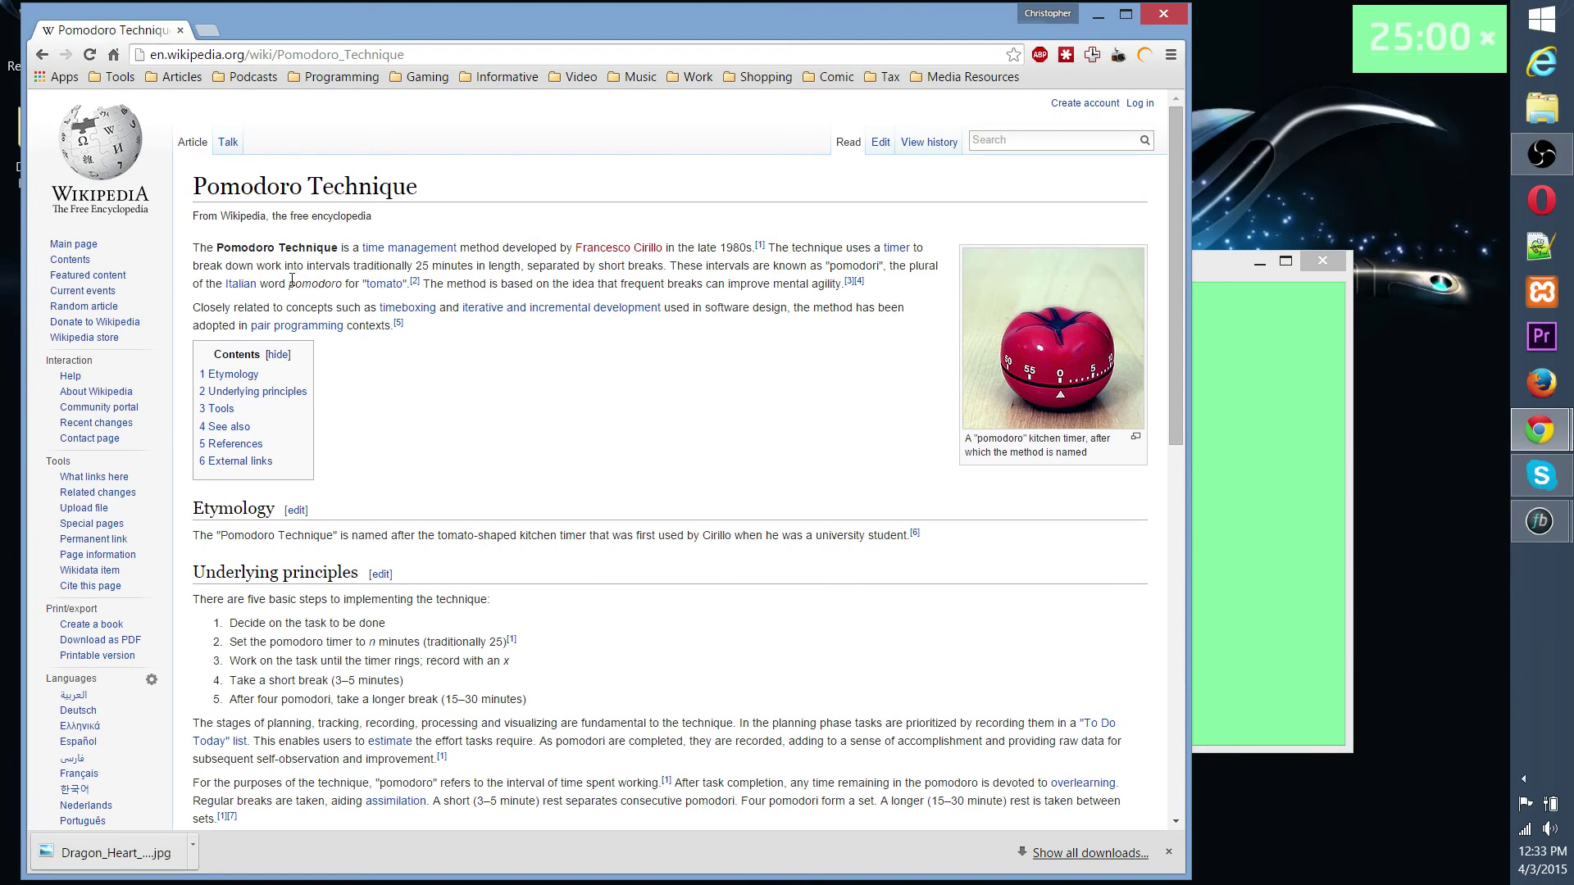
left_click_drag(287, 284, 413, 284)
left_click(478, 391)
left_click(1098, 15)
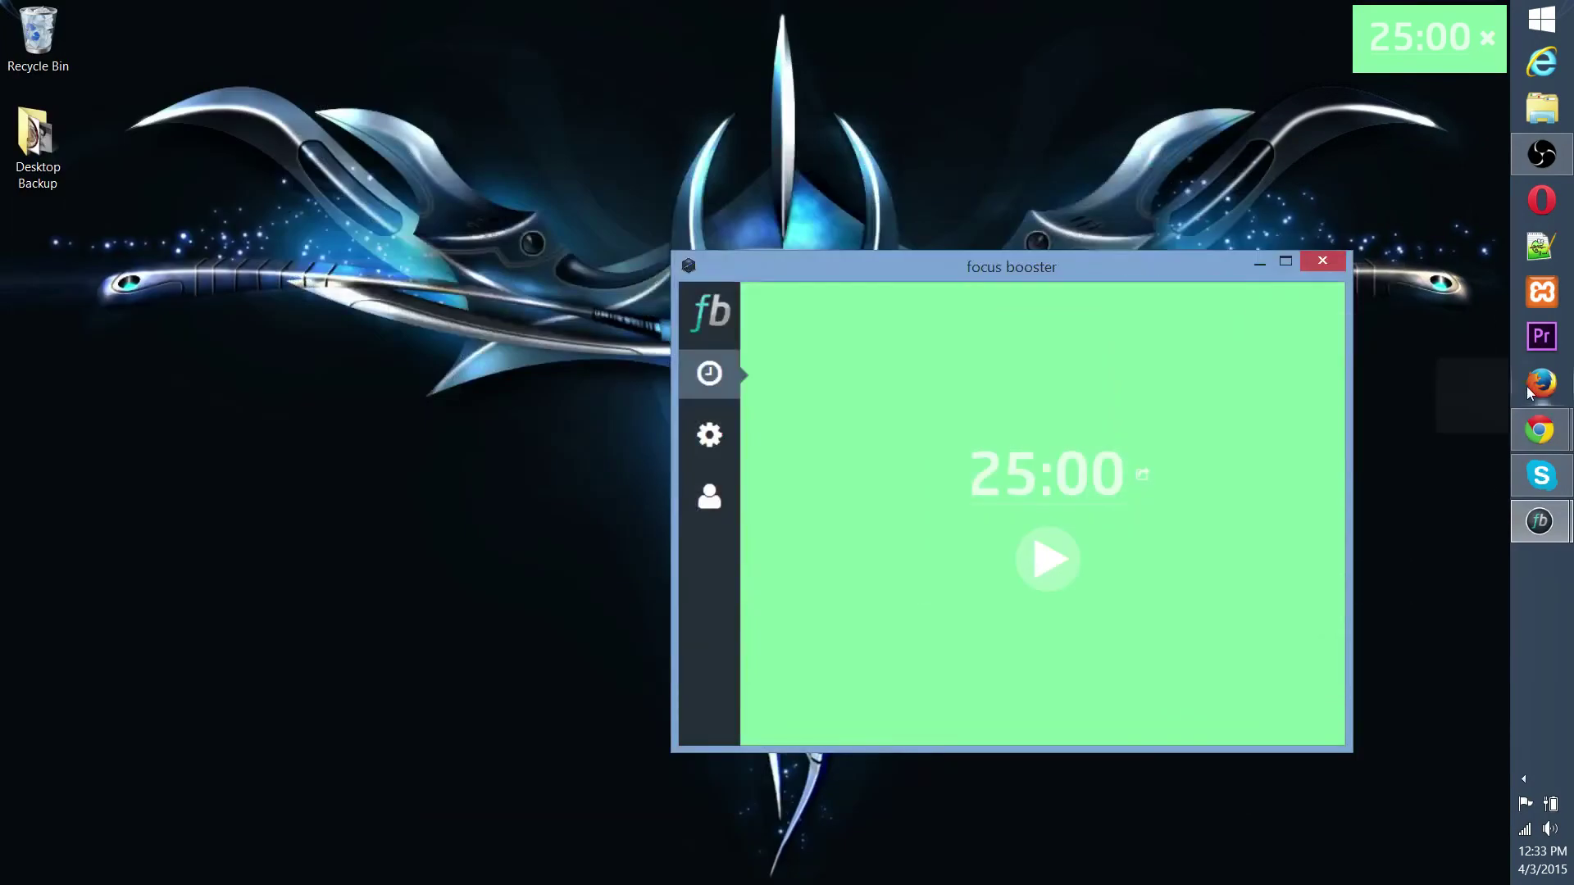
- In the incognito window, switch to the focus booster download page and copy its address
mouse_move(1539, 430)
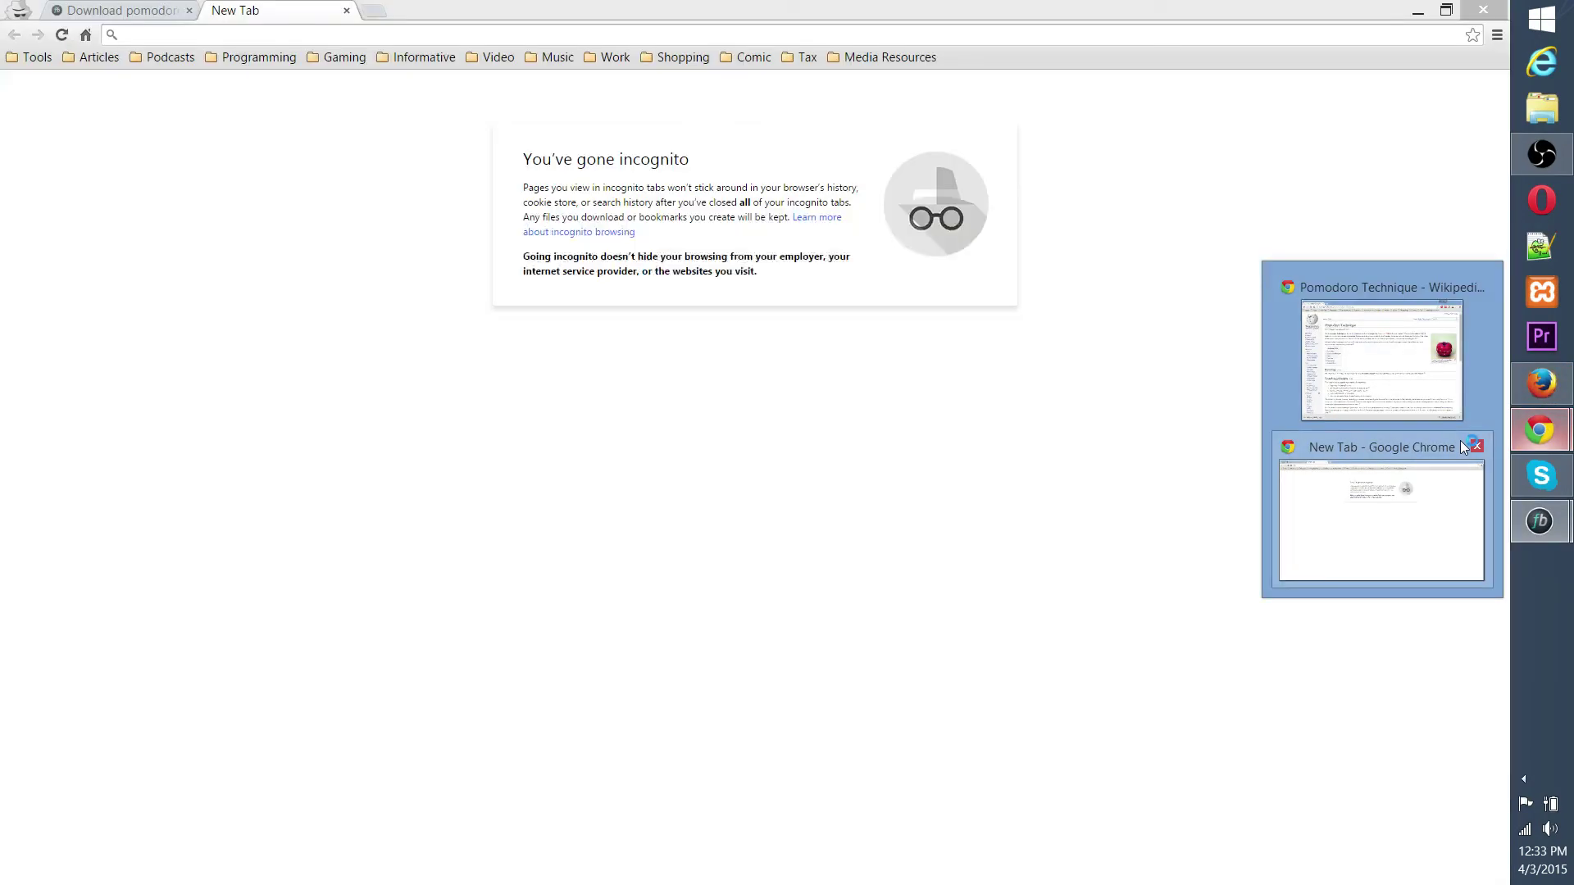
left_click(1436, 465)
left_click(106, 10)
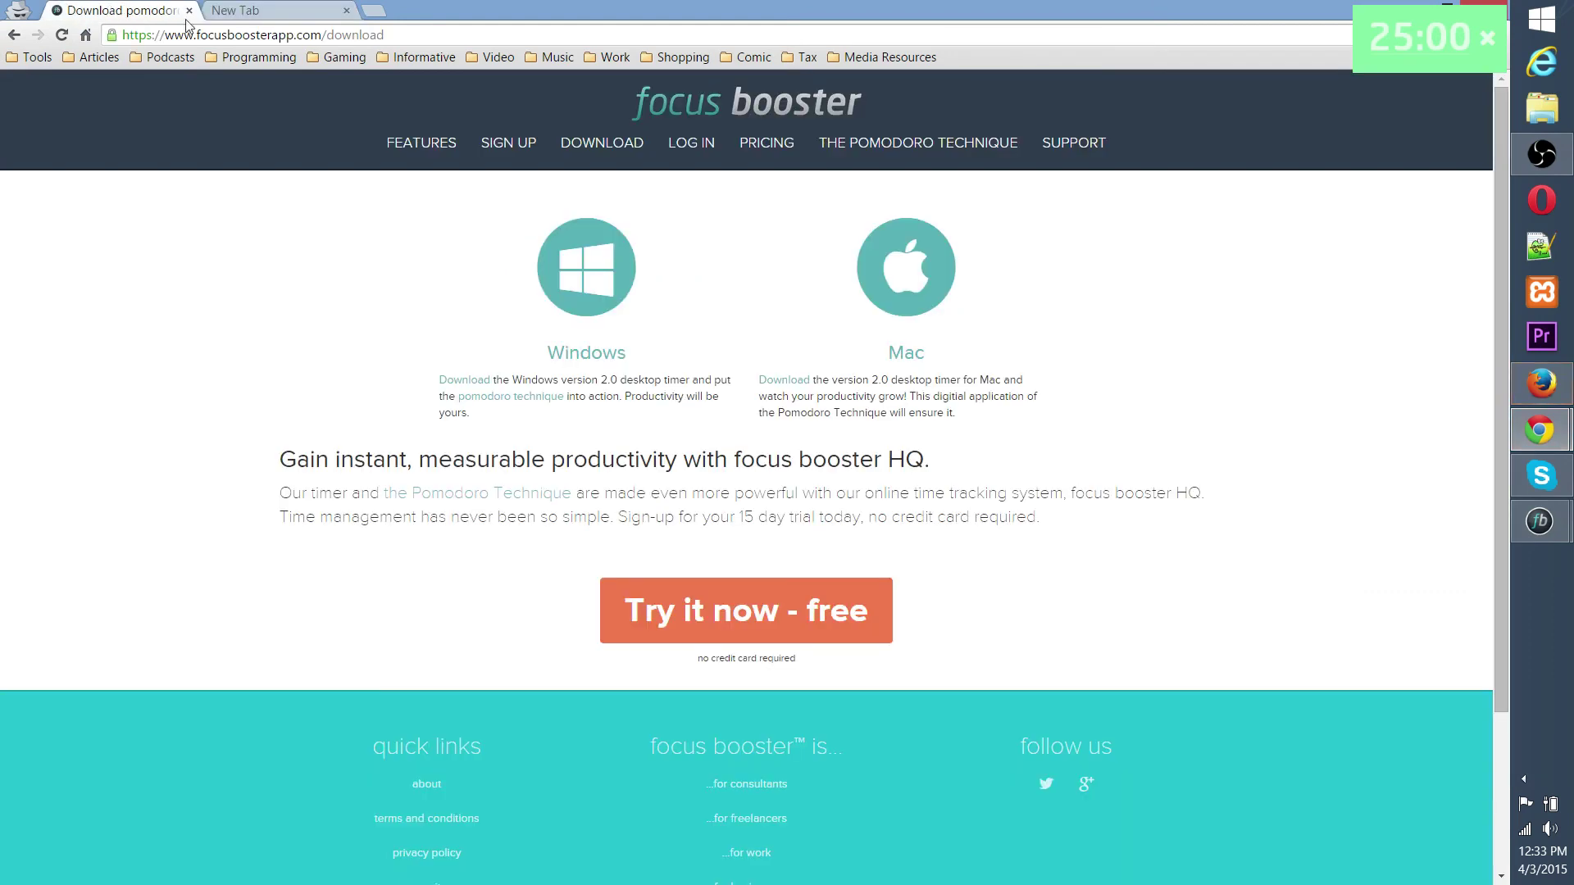
left_click_drag(413, 32, 86, 35)
right_click(243, 33)
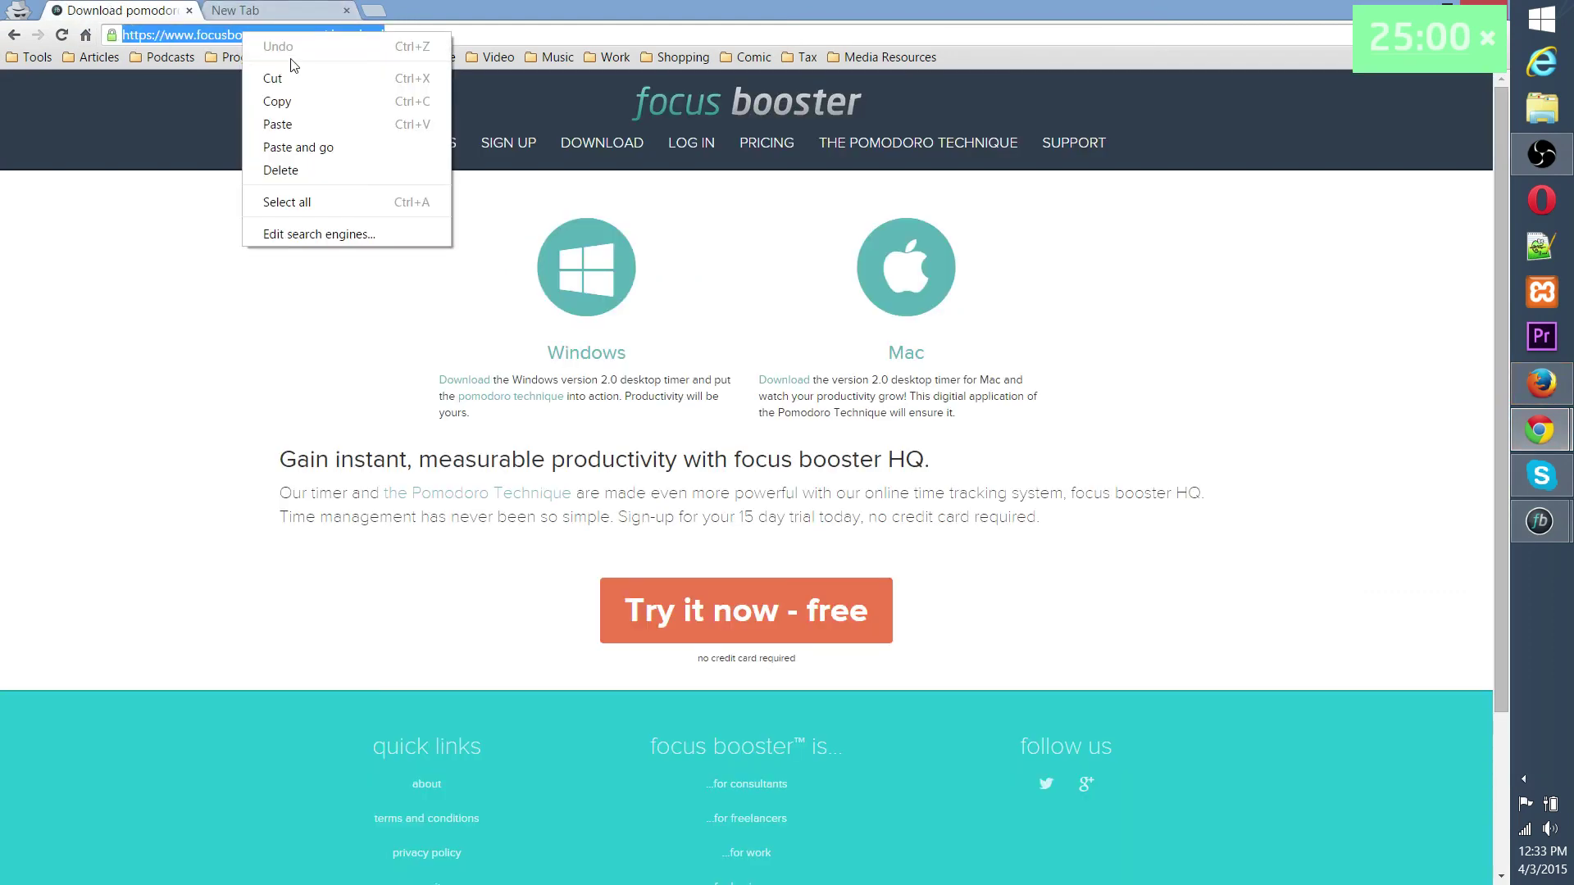
left_click(302, 99)
- Close the empty New Tab and shrink Chrome from full screen to a smaller window
left_click(346, 10)
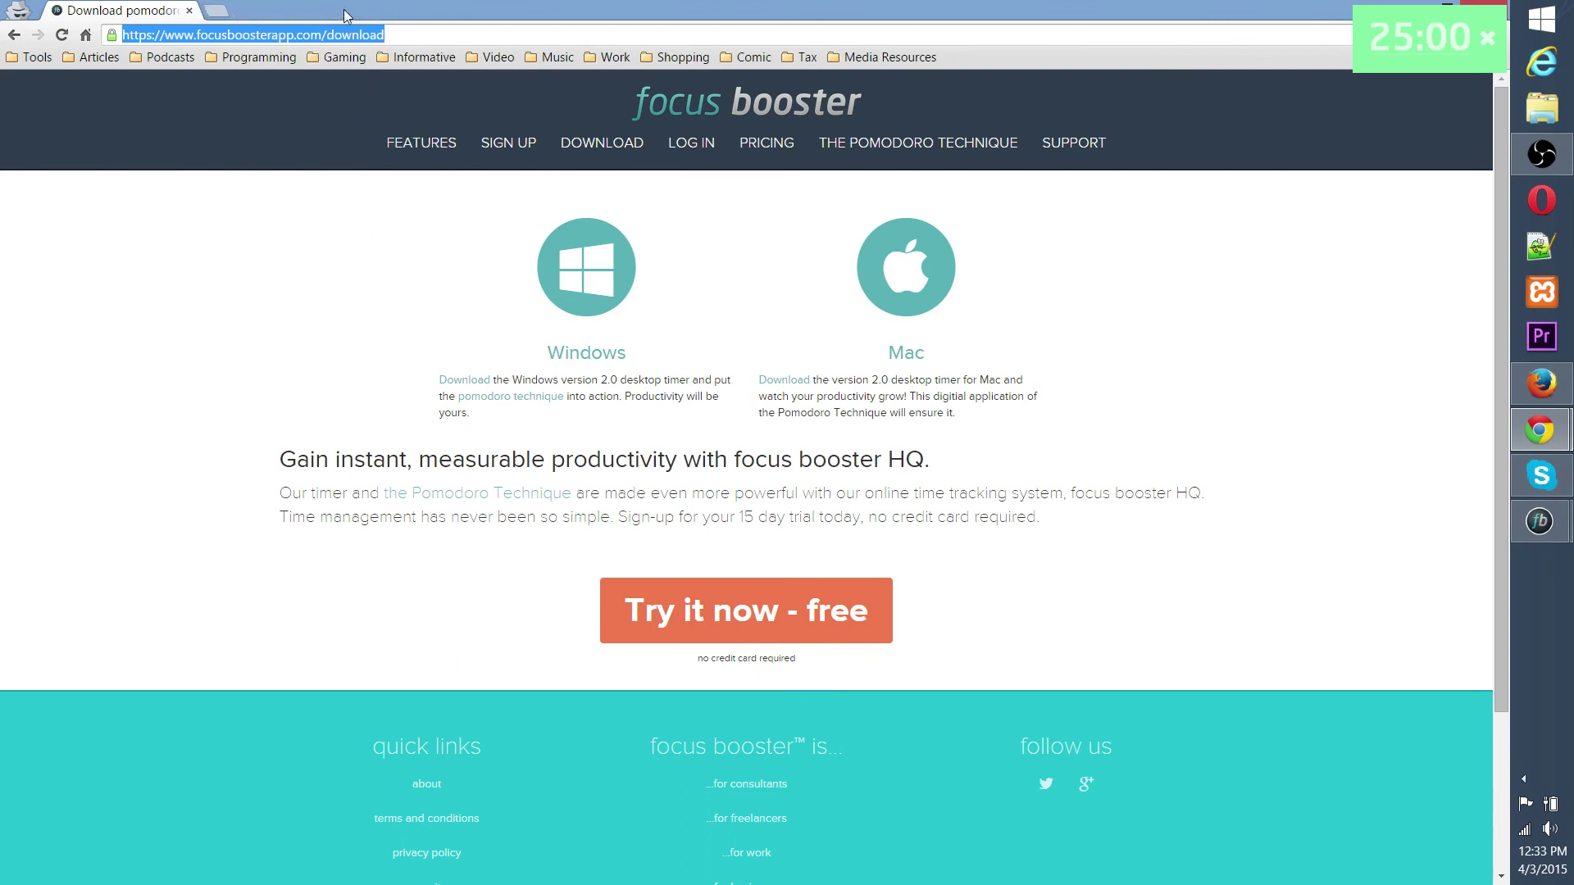
left_click(285, 121)
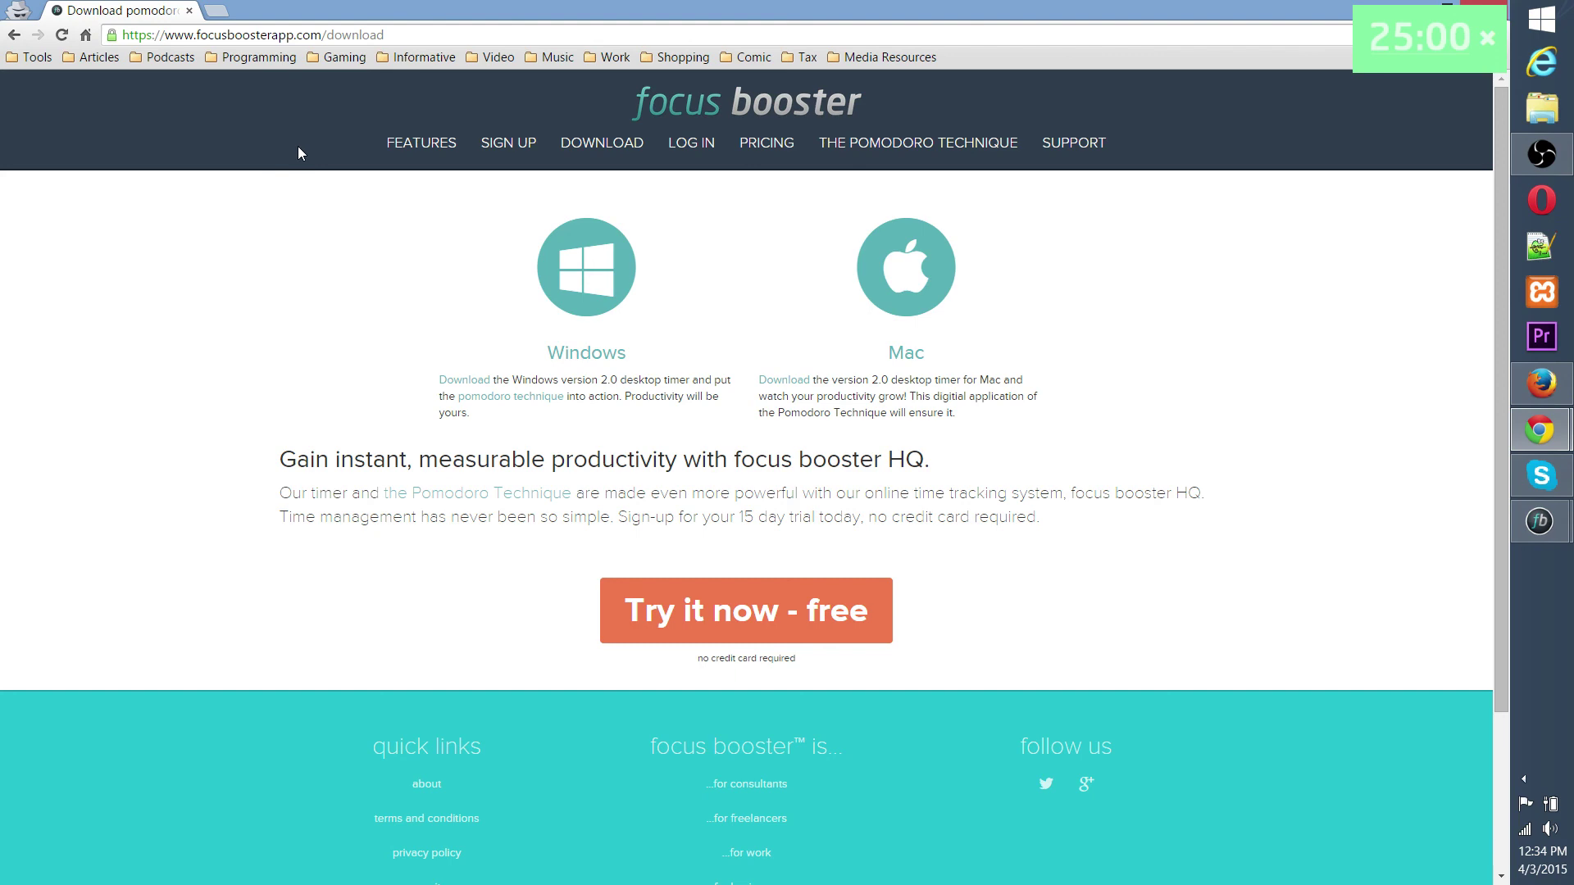
left_click_drag(459, 9, 578, 105)
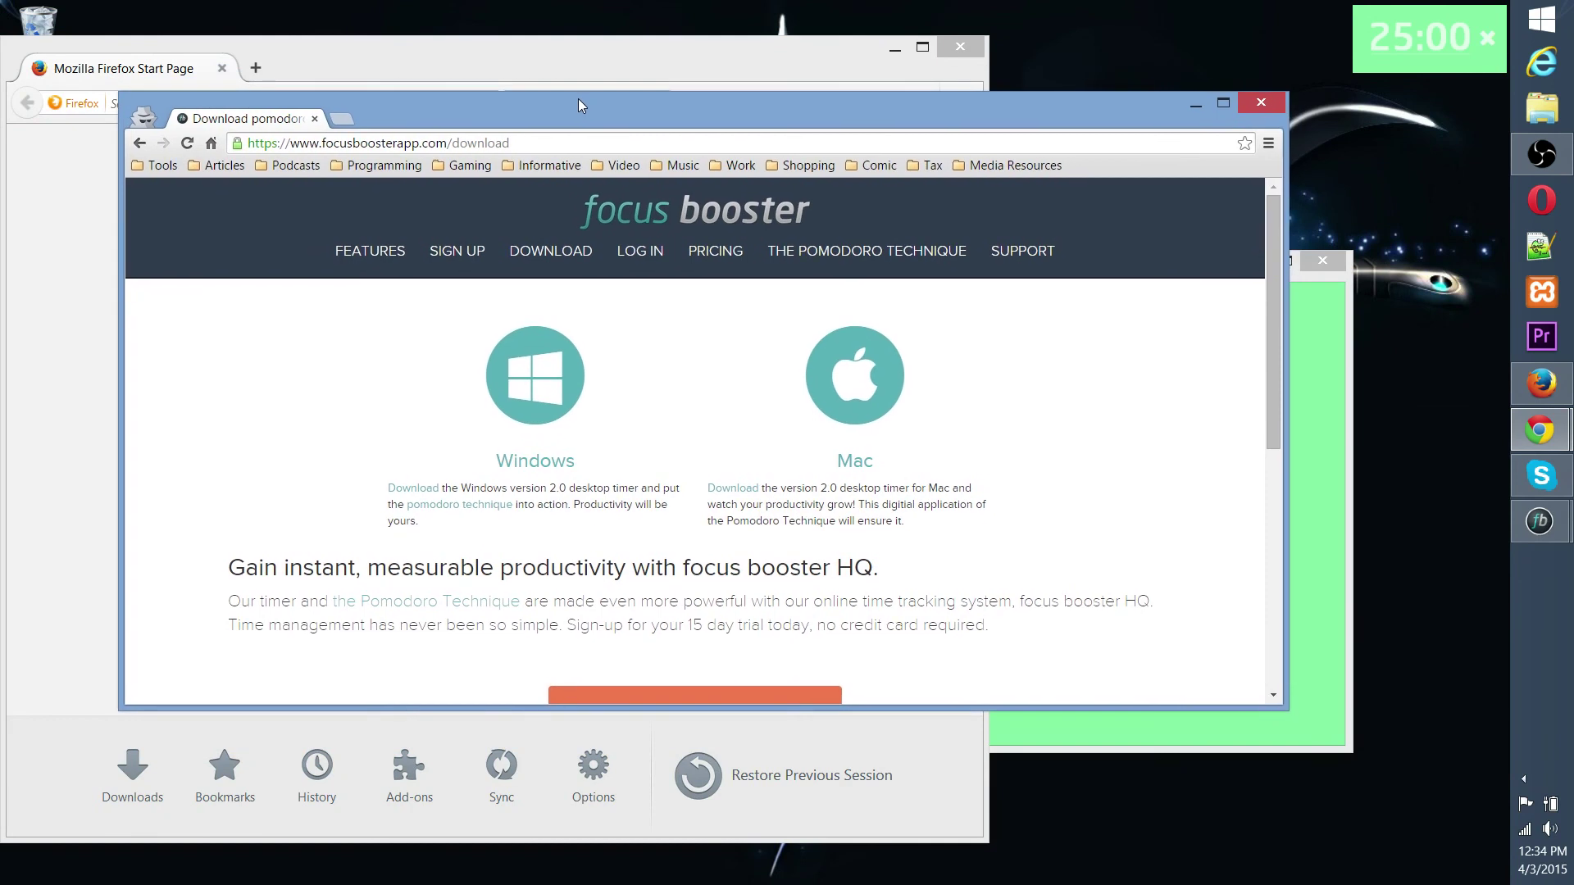